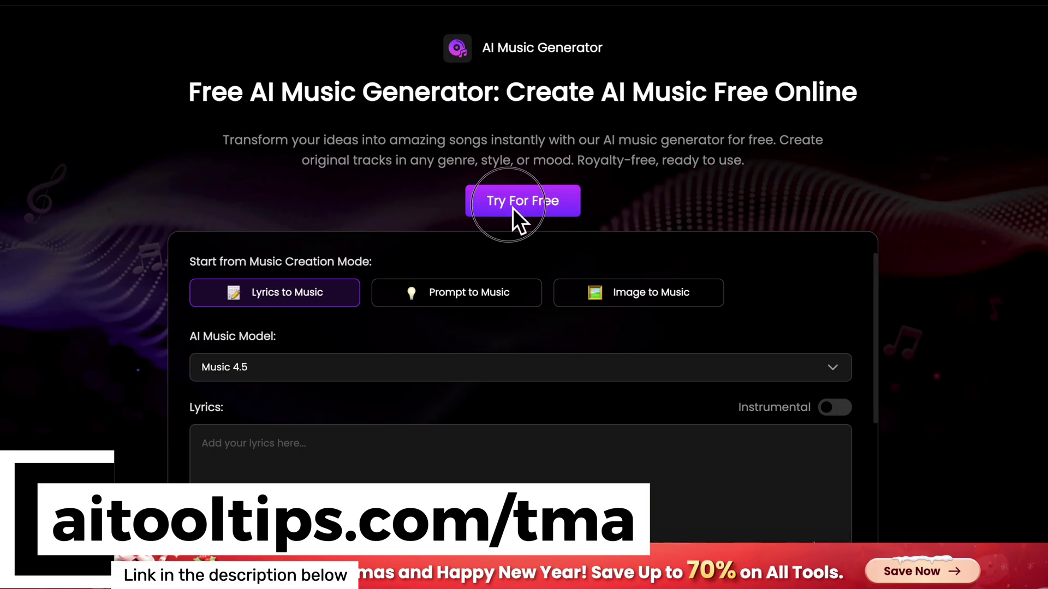
- Open the free AI music generator in Lyrics to Music mode and paste the prepared song lyrics into the Lyrics field
click(513, 208)
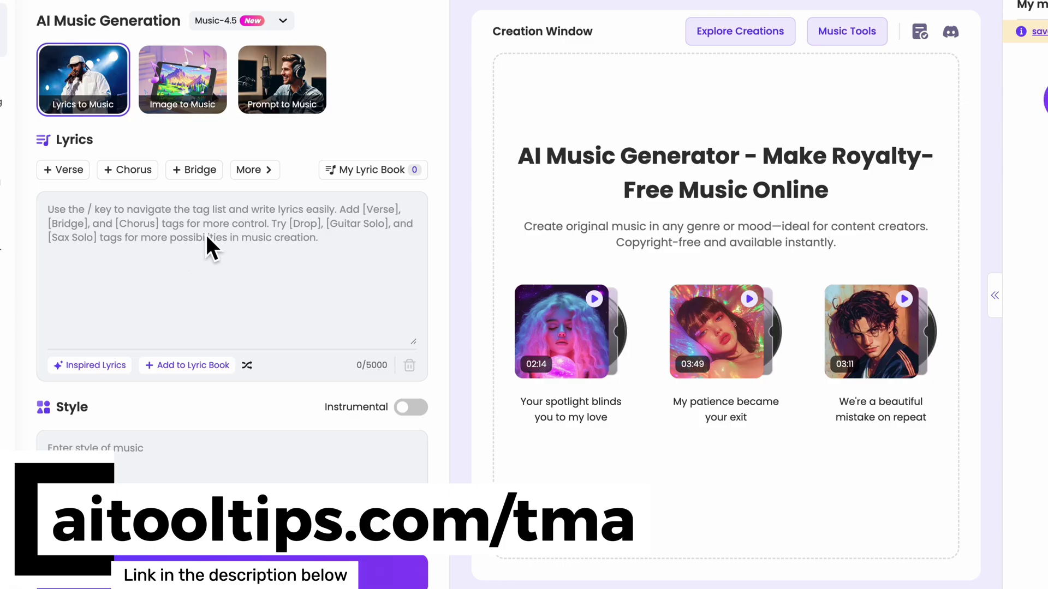
click(209, 237)
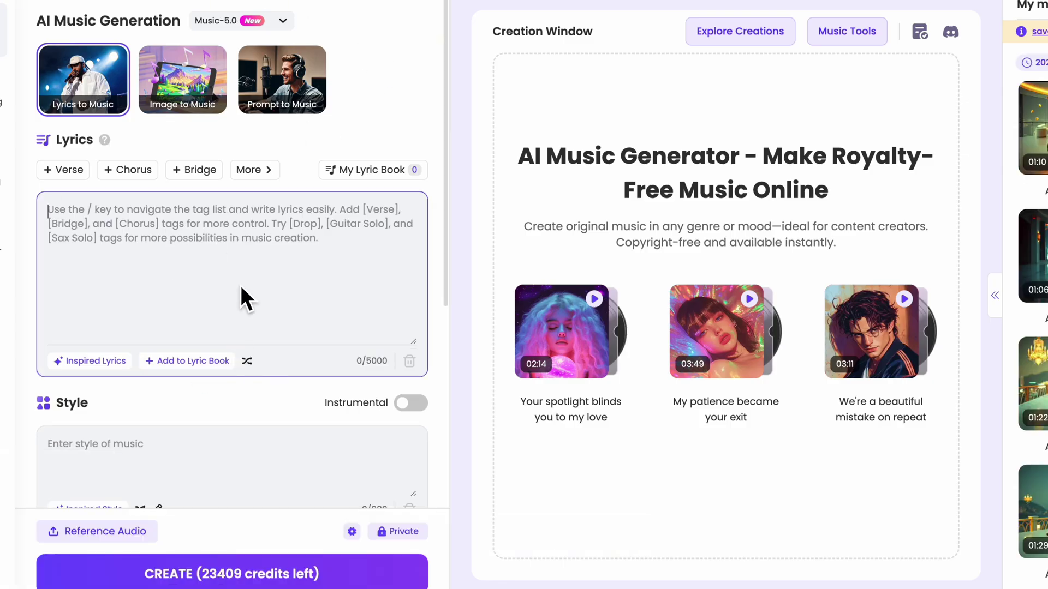
key(ctrl+v)
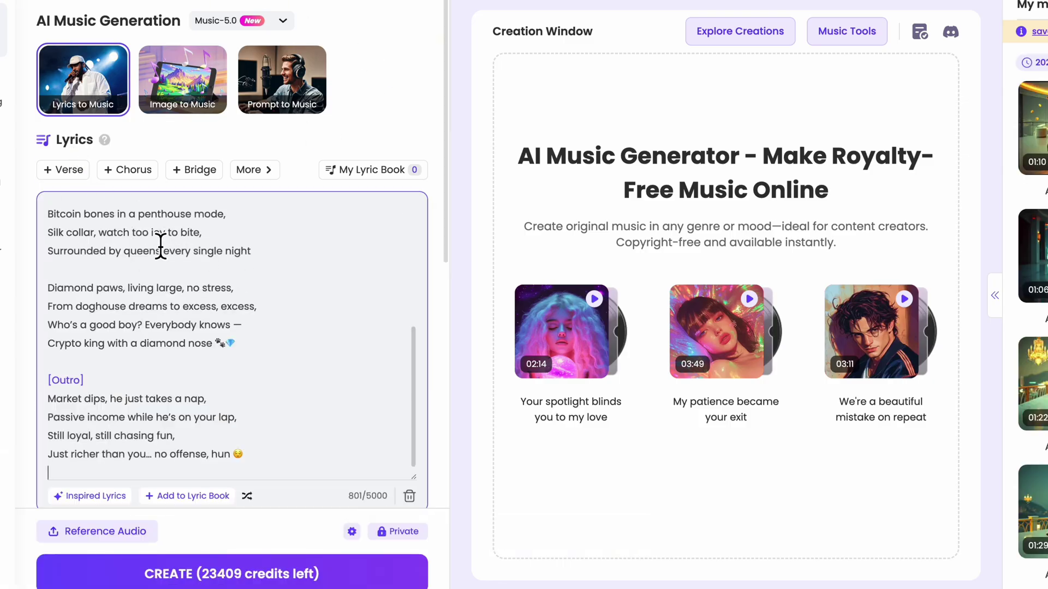
scroll(253, 322, down, 1)
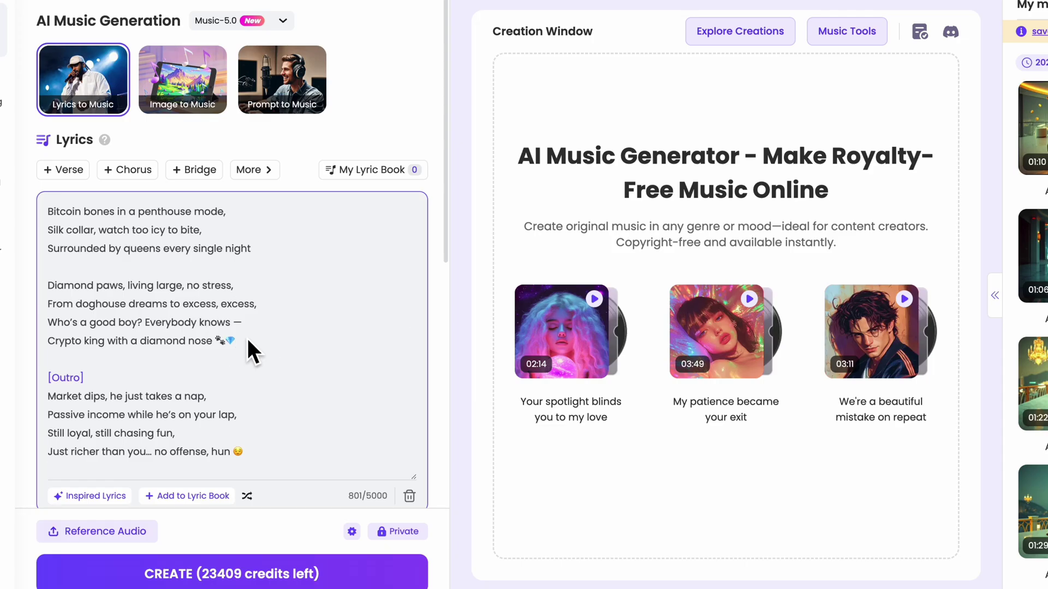
- Remove the emojis from the end of the "diamond nose" line and the final "no offense, hun" line
click(247, 338)
key(BackSpace)
key(BackSpace)
key(BackSpace)
- Try hip-hop, trap and soul as music styles and clear the Style field
scroll(194, 229, down, 4)
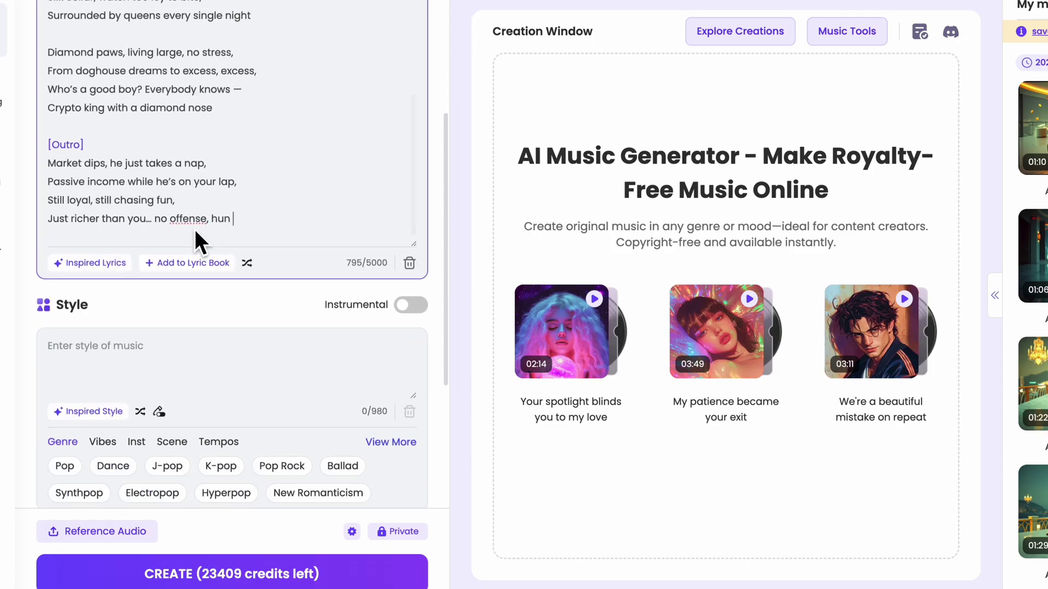
click(164, 353)
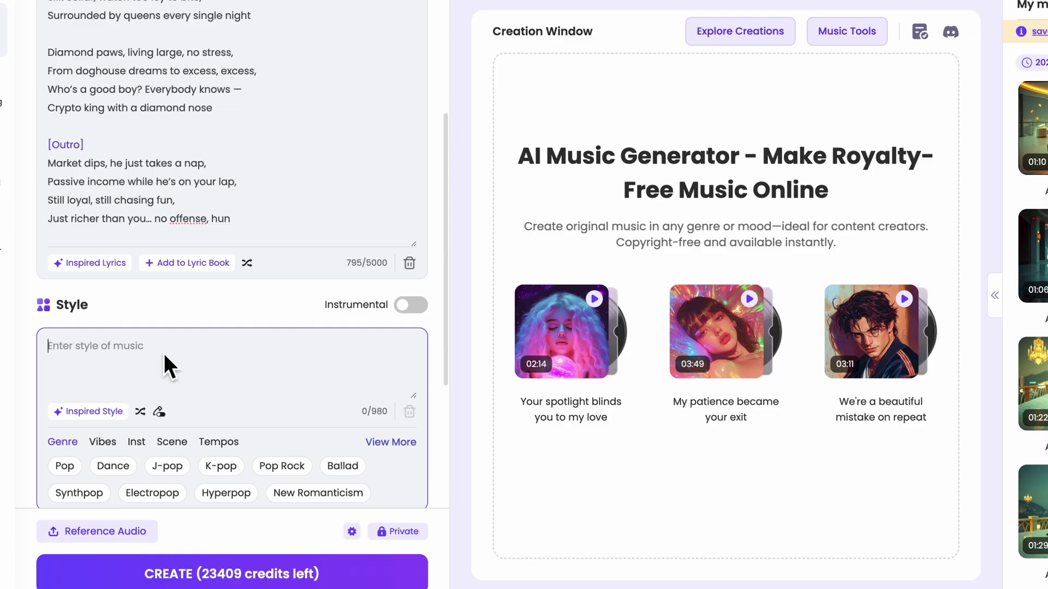
text(hip-hop)
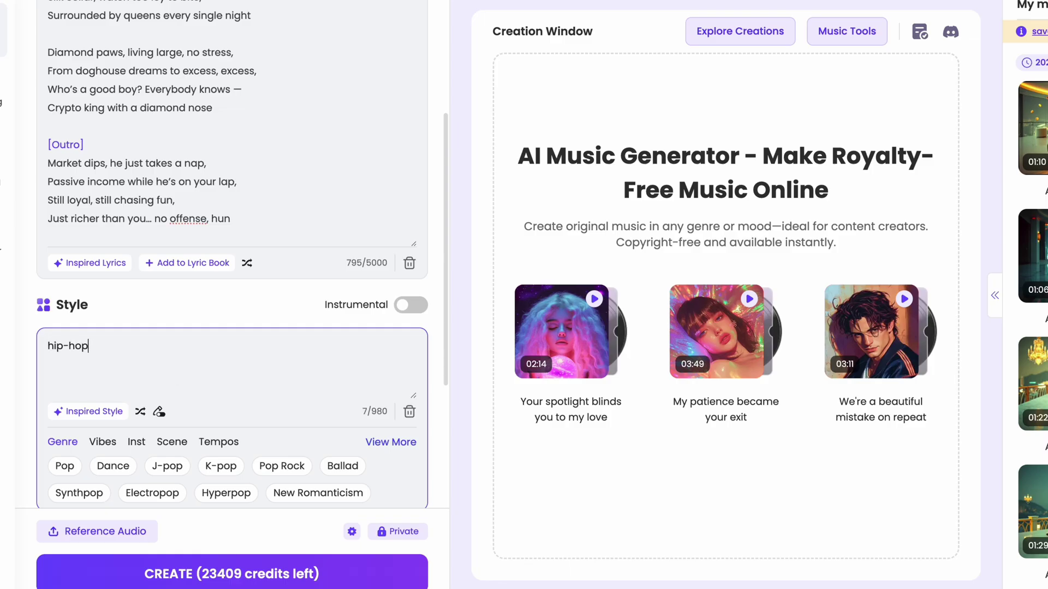
drag(154, 354, 42, 349)
text(trap)
key(ctrl+a)
text(sou)
scroll(132, 295, down, 4)
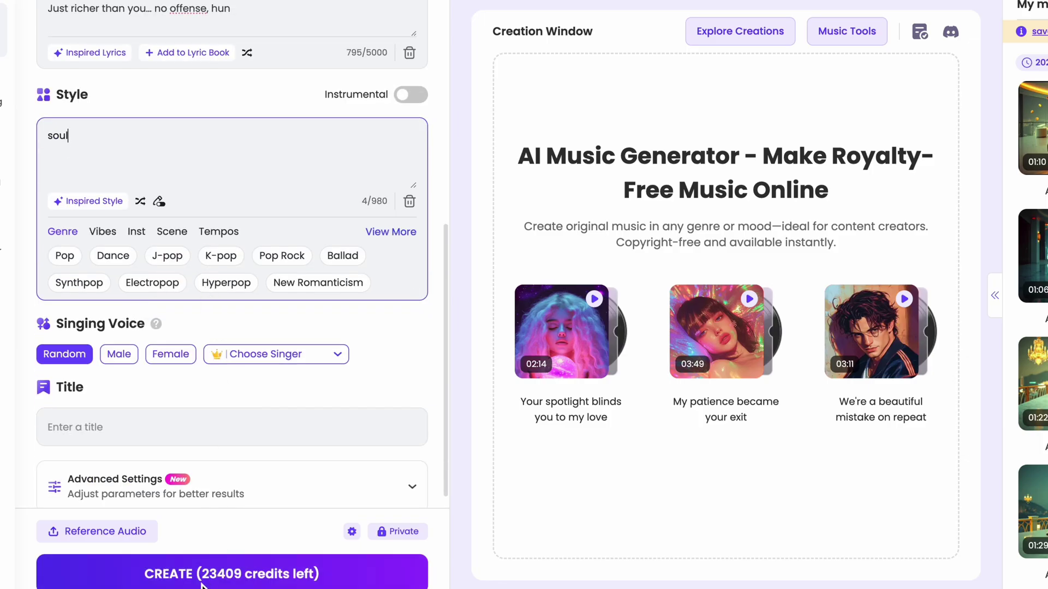
scroll(240, 366, down, 1)
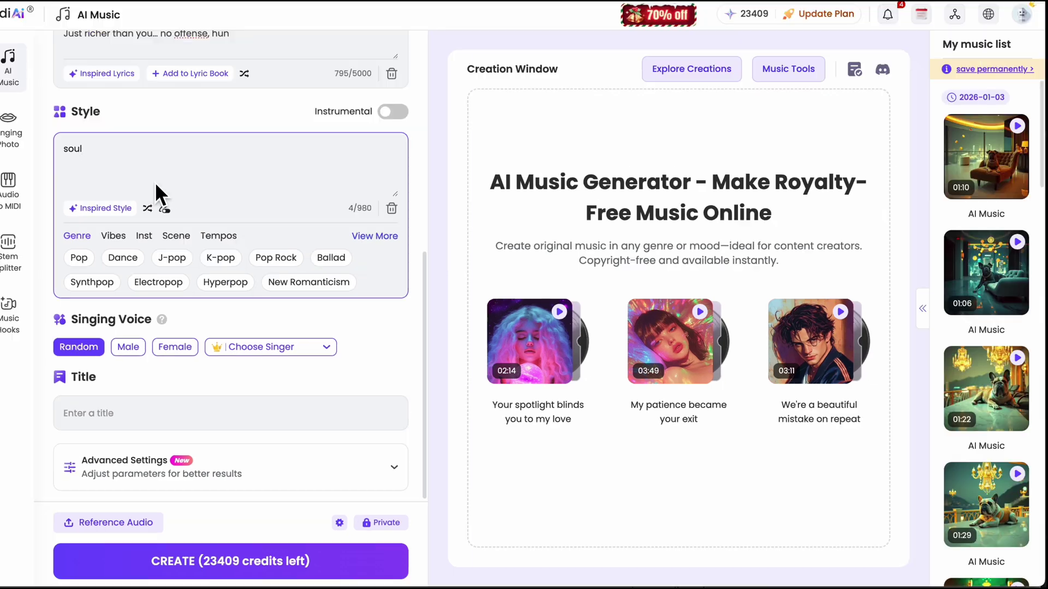
drag(99, 154, 43, 159)
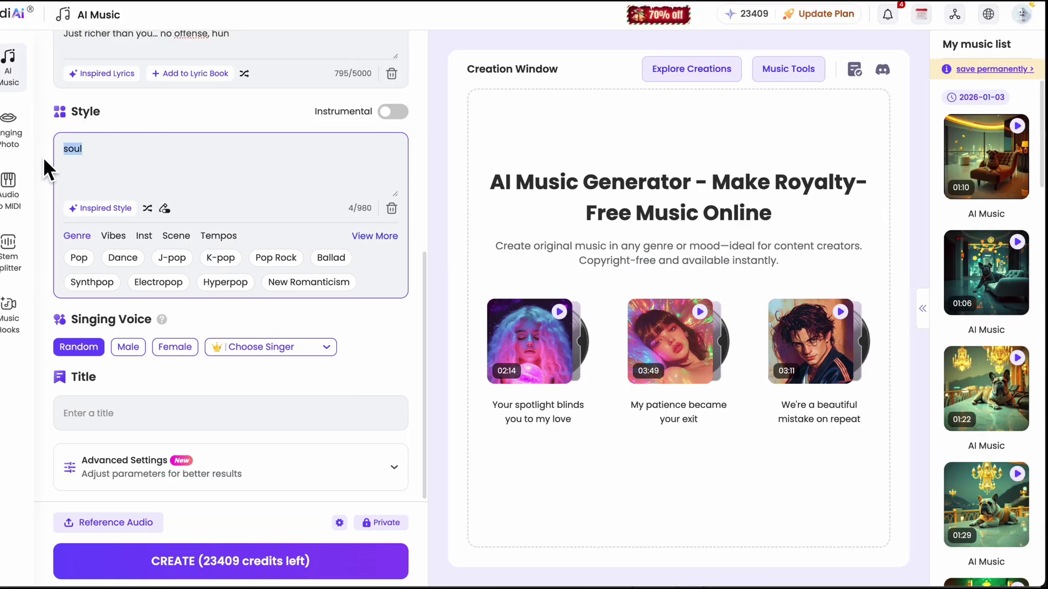
key(BackSpace)
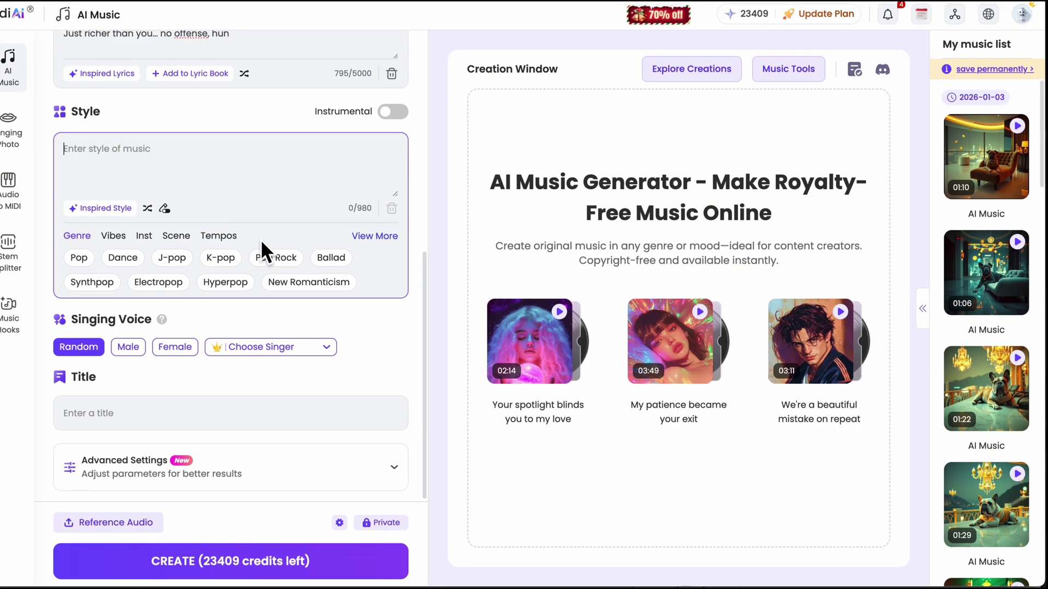
- Open the newest track in the music list and pause its playback
scroll(1025, 270, down, 3)
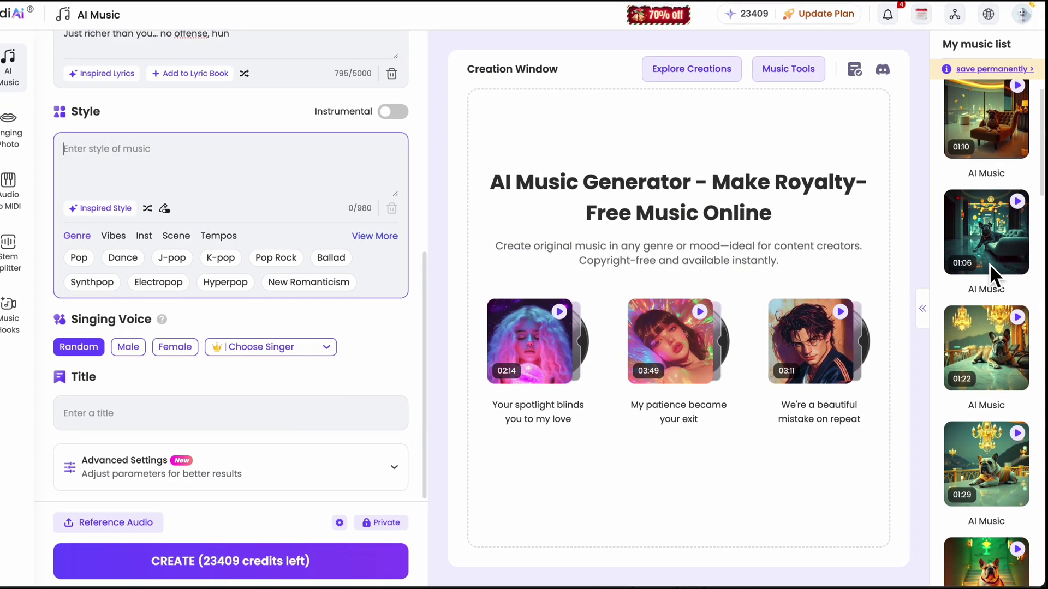
scroll(989, 264, up, 3)
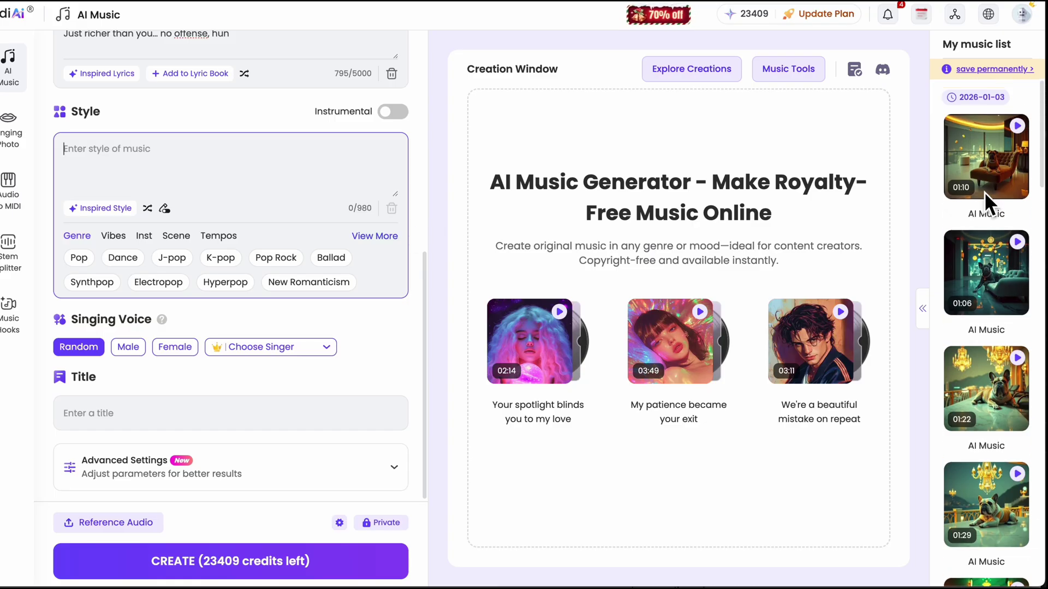
scroll(331, 240, up, 6)
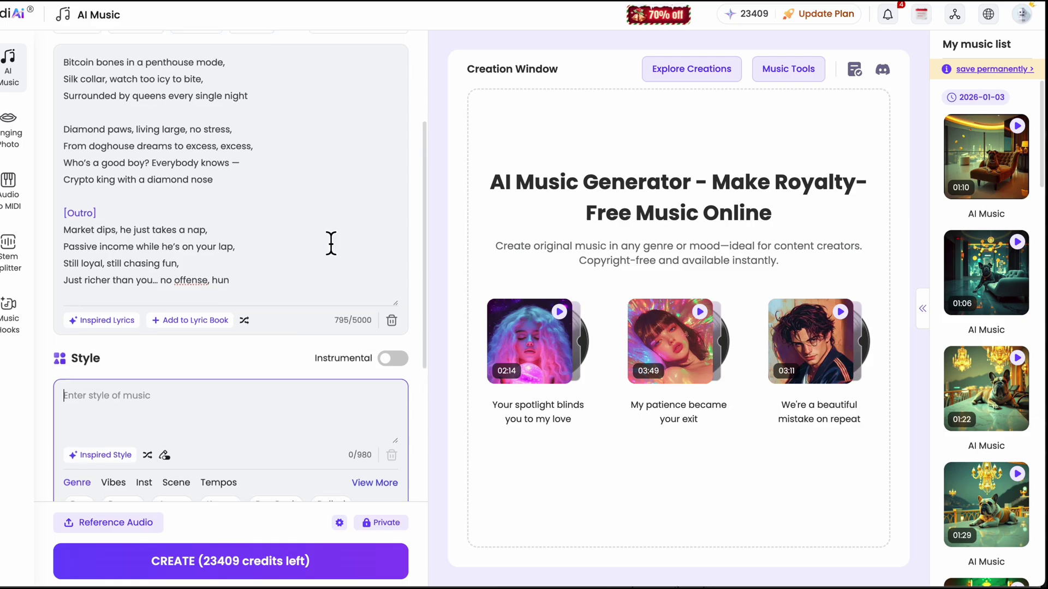
click(976, 172)
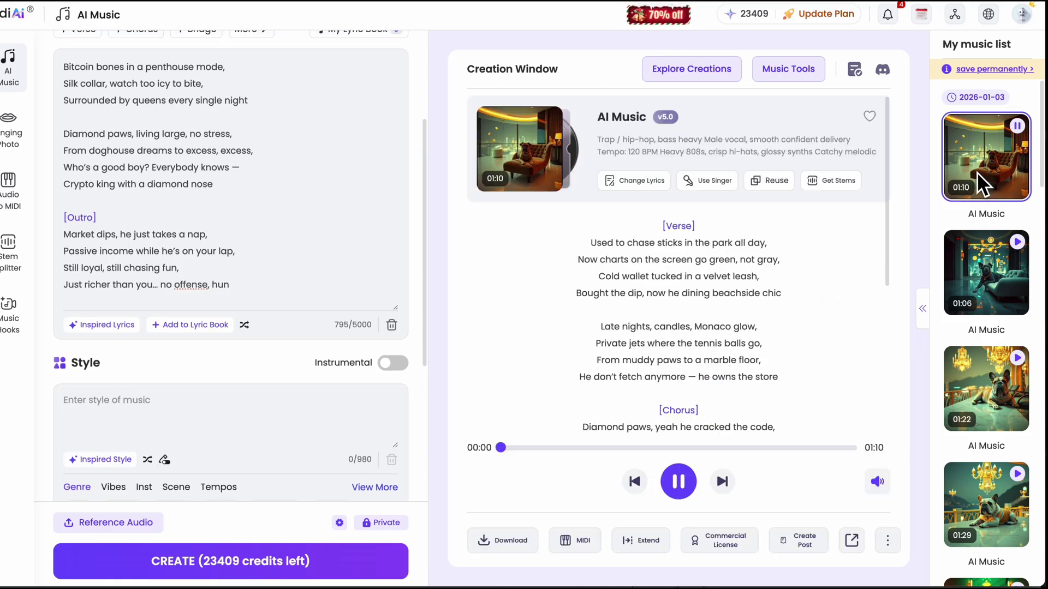
click(677, 481)
scroll(633, 338, down, 1)
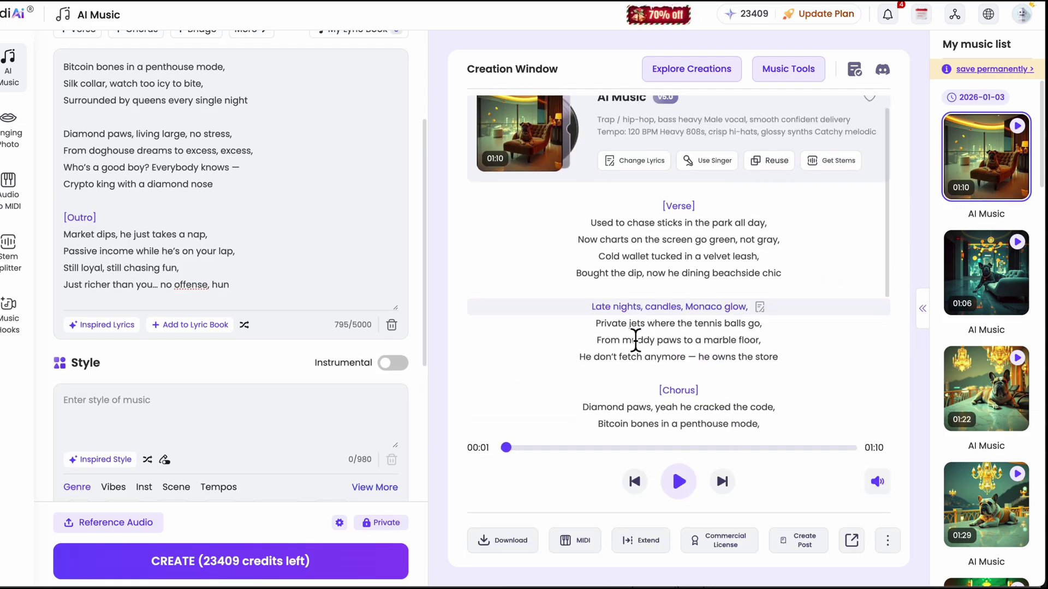
scroll(704, 214, up, 1)
- Copy the opened track's trap / hip-hop style description and paste it into the Style field
mouse_move(789, 158)
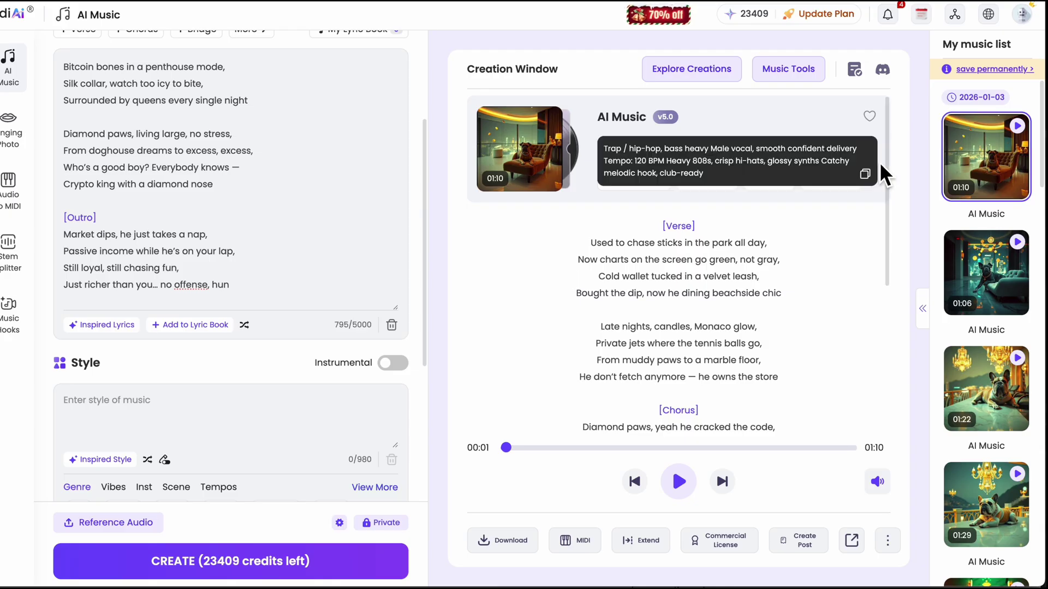
click(864, 173)
click(196, 398)
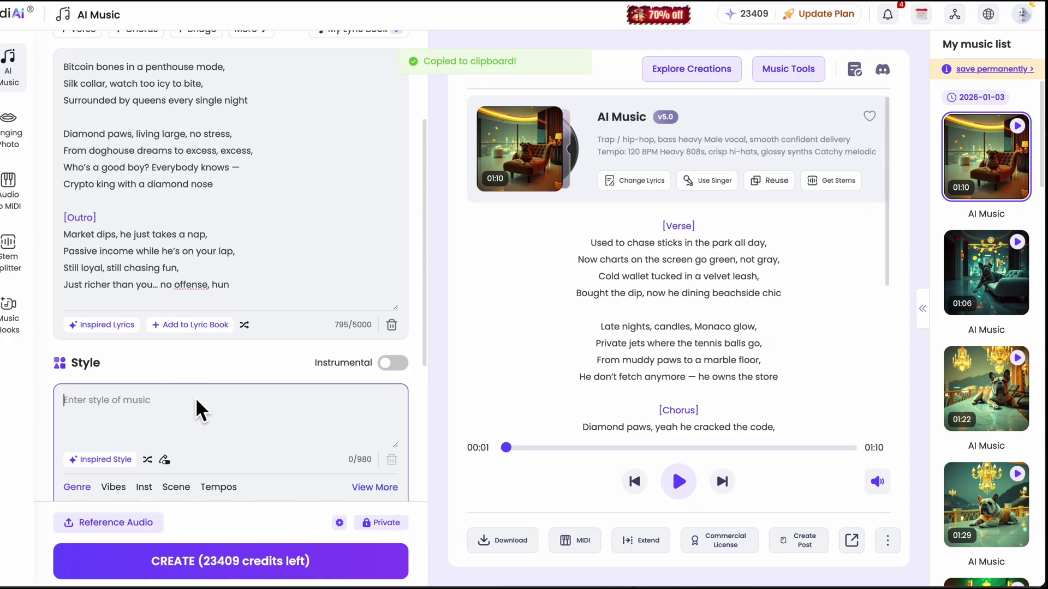
key(ctrl+v)
scroll(204, 408, up, 2)
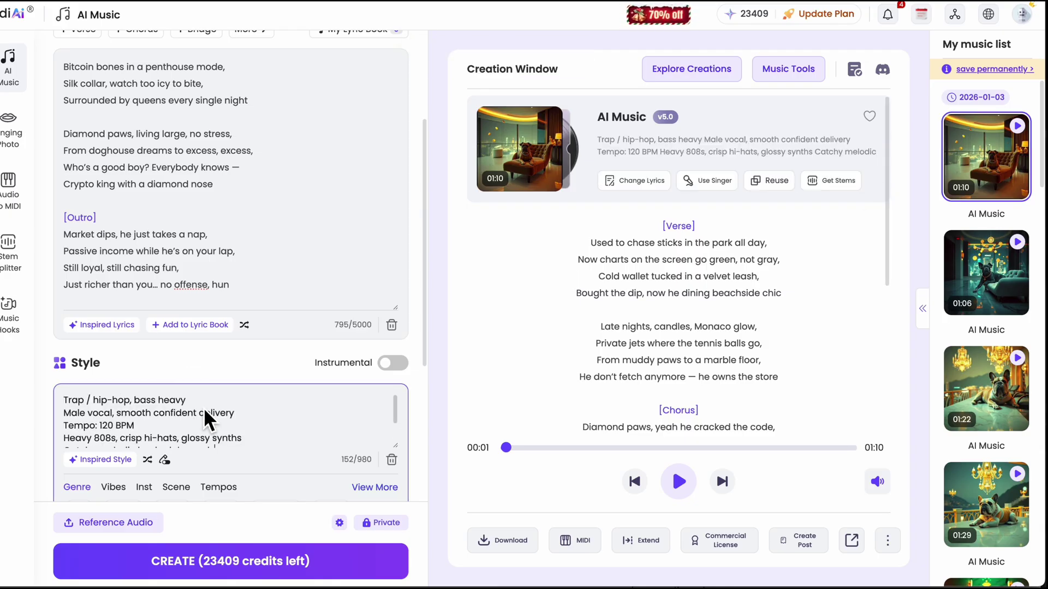
scroll(236, 349, down, 1)
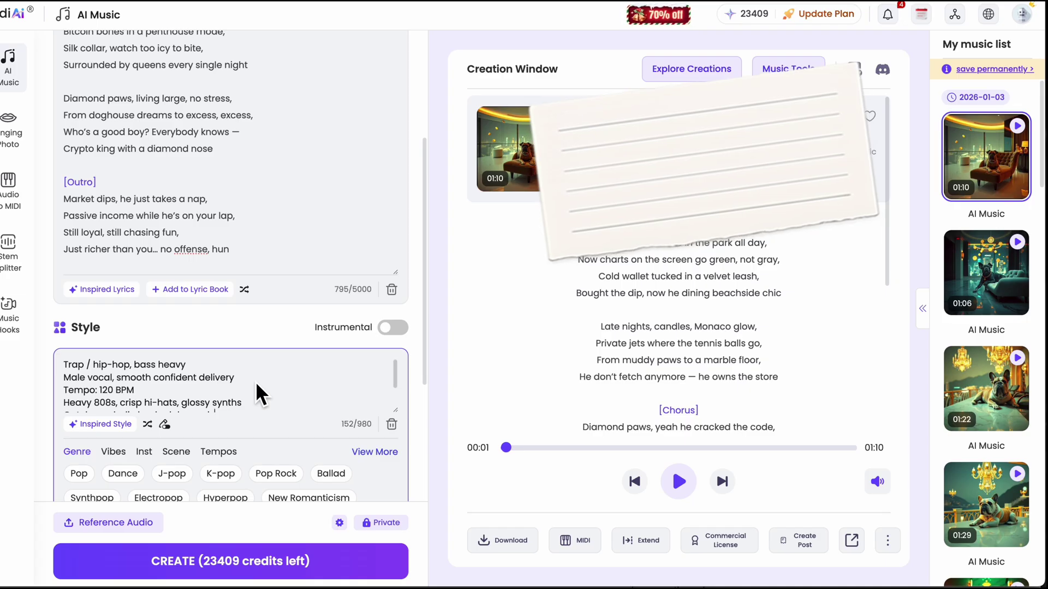
scroll(255, 381, down, 1)
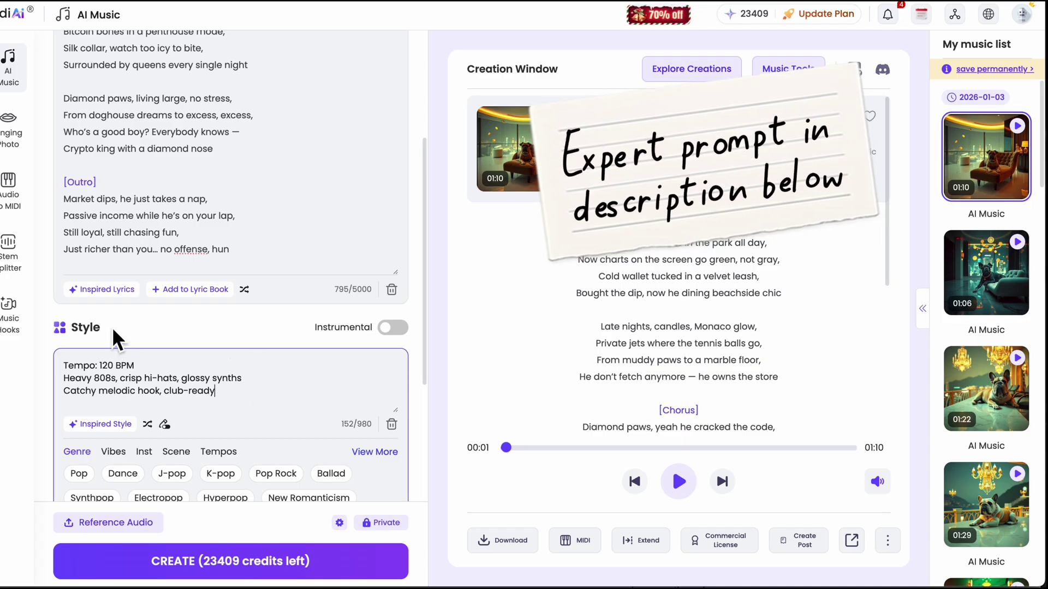
- Examine the [Outro], [Chorus] and [Verse] section tags in the lyrics and the style and voice settings below them
scroll(125, 330, up, 1)
scroll(123, 263, up, 1)
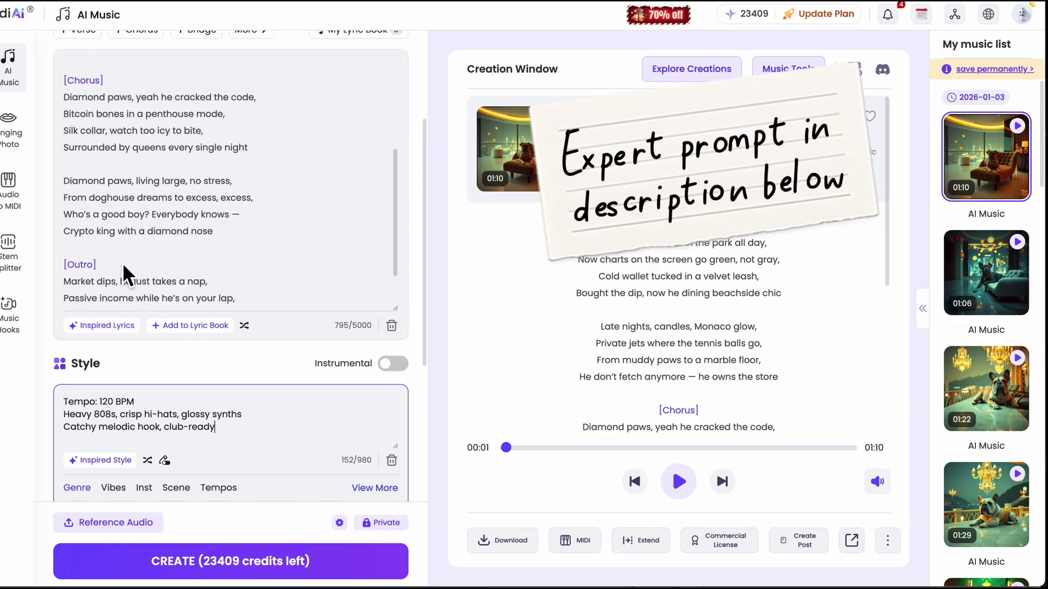
drag(68, 266, 119, 268)
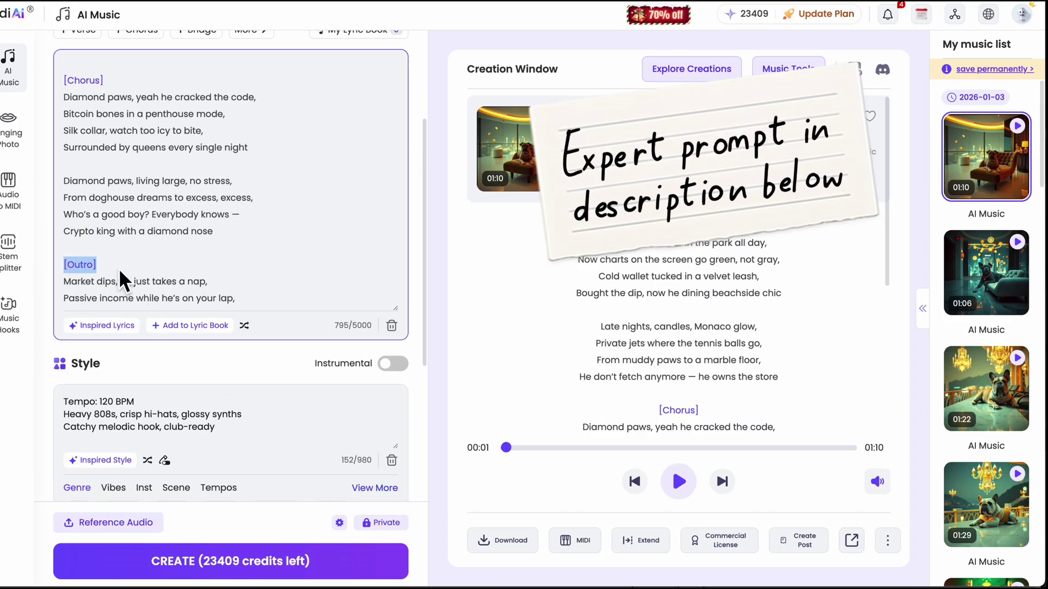
scroll(169, 180, up, 1)
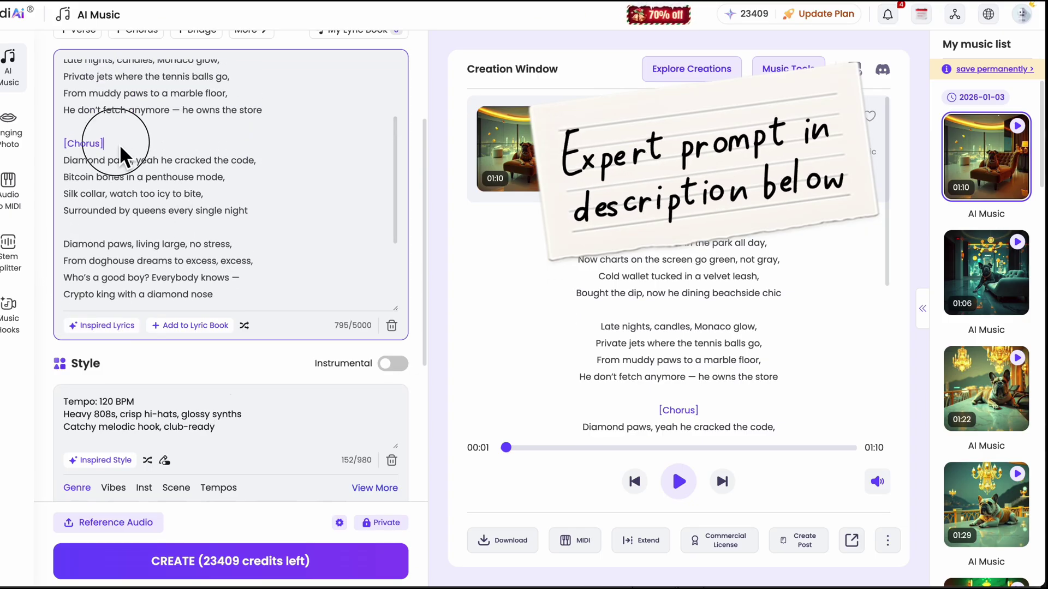
drag(105, 143, 64, 144)
scroll(129, 151, up, 2)
drag(96, 67, 63, 67)
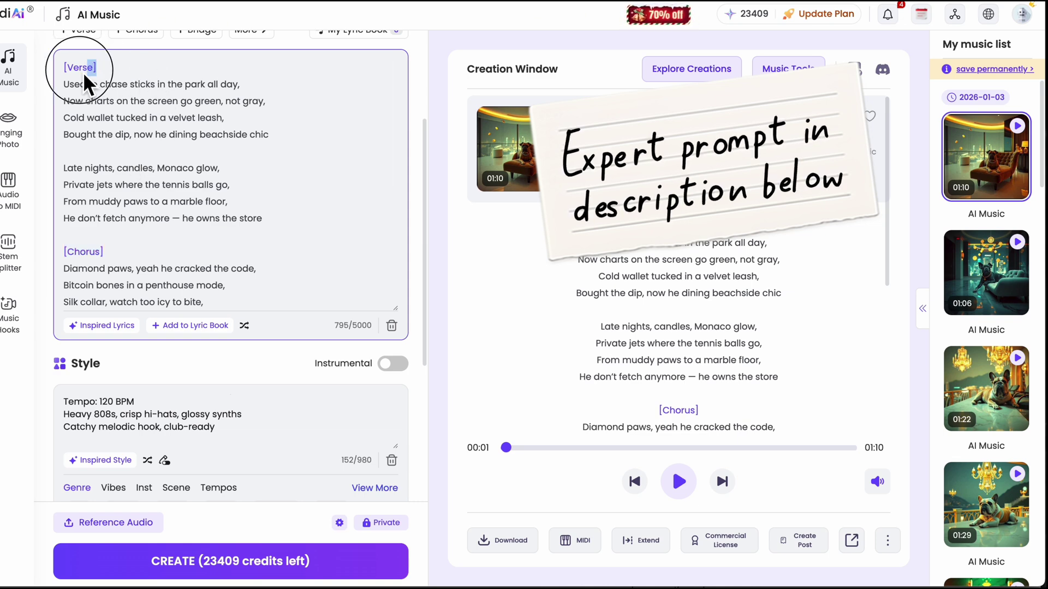
click(212, 202)
scroll(230, 231, down, 5)
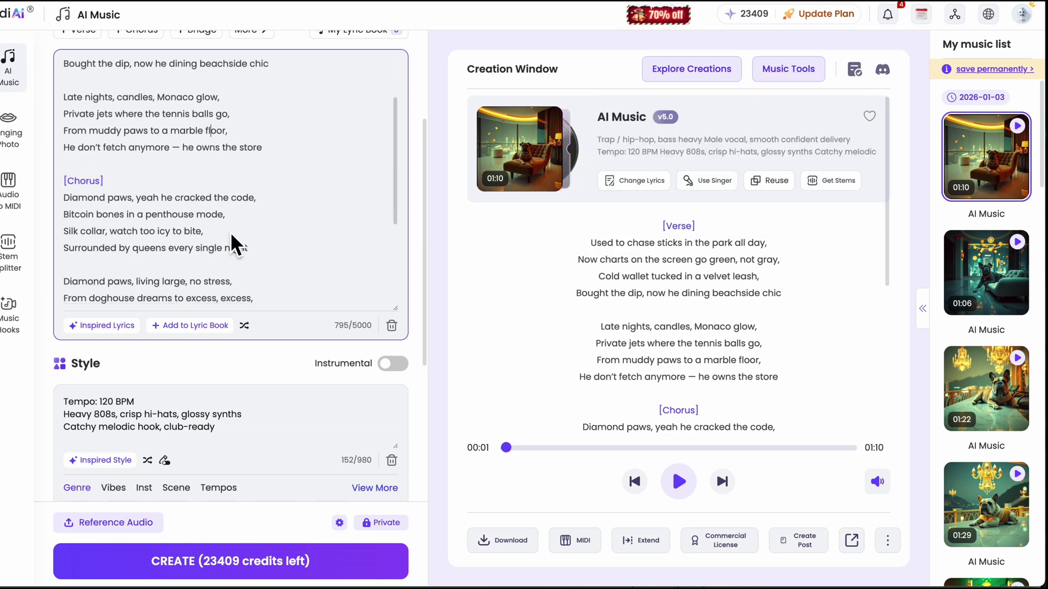
scroll(231, 235, down, 2)
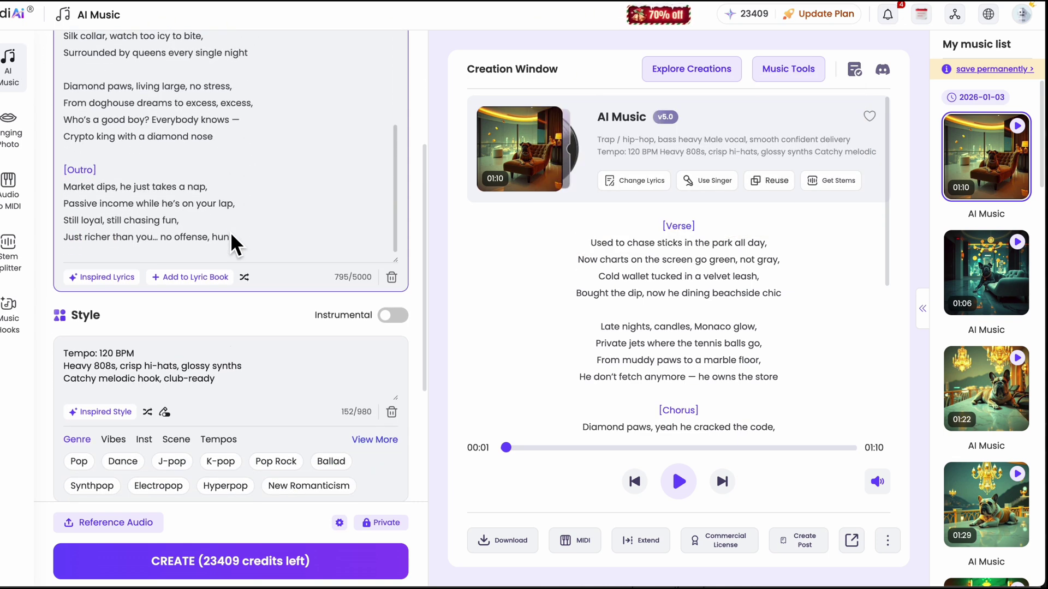
scroll(231, 231, down, 2)
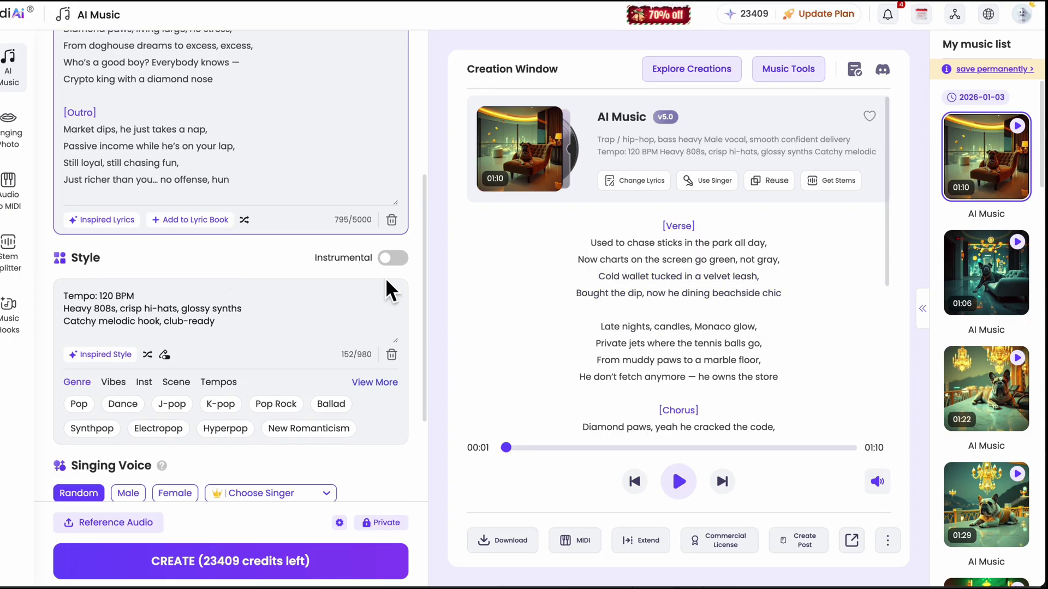
scroll(269, 299, down, 1)
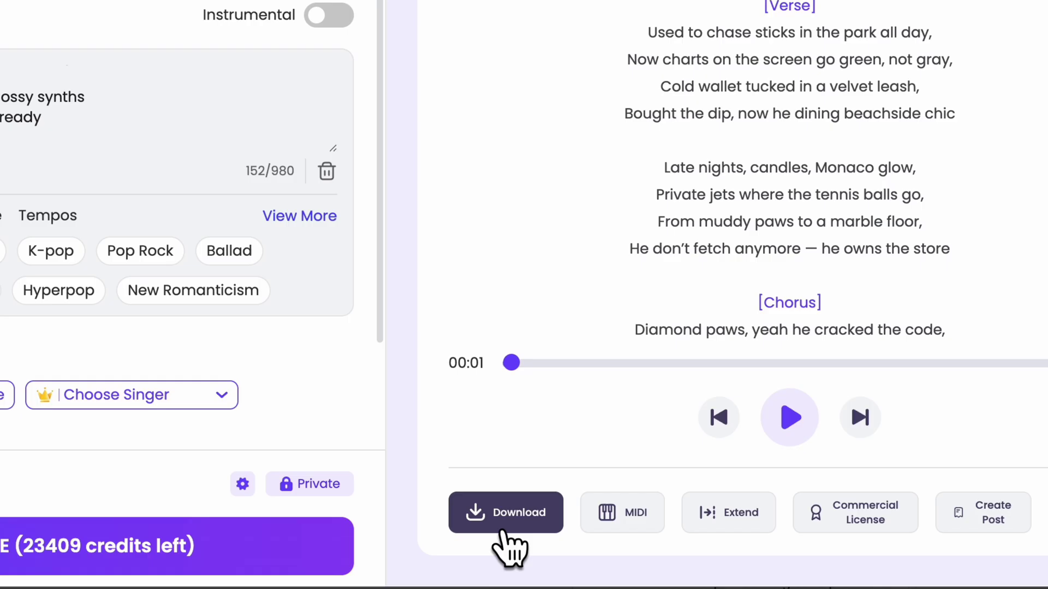
- Download the opened track in WAV format
click(504, 541)
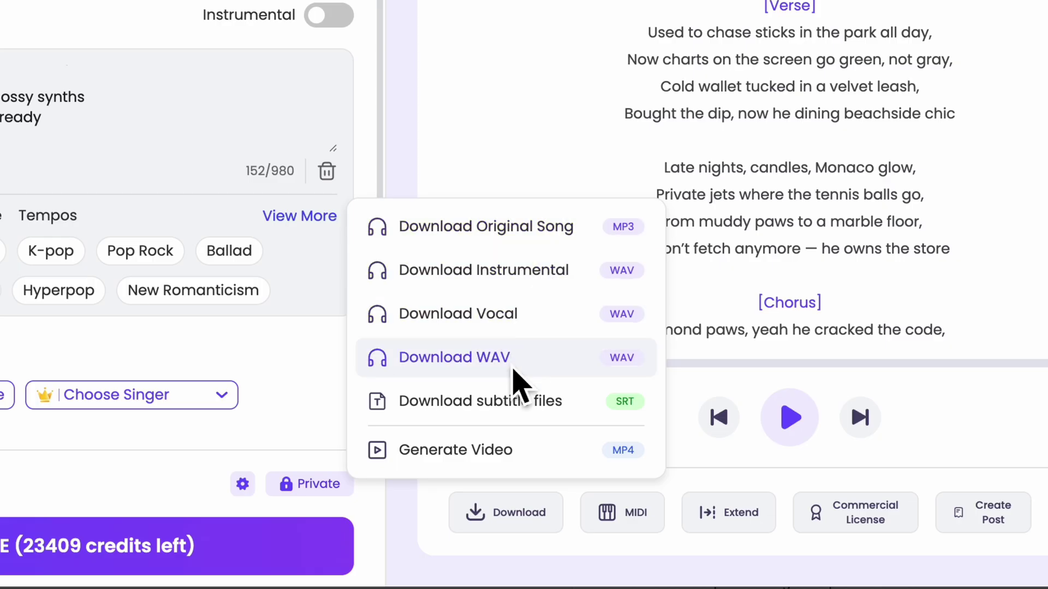
click(470, 369)
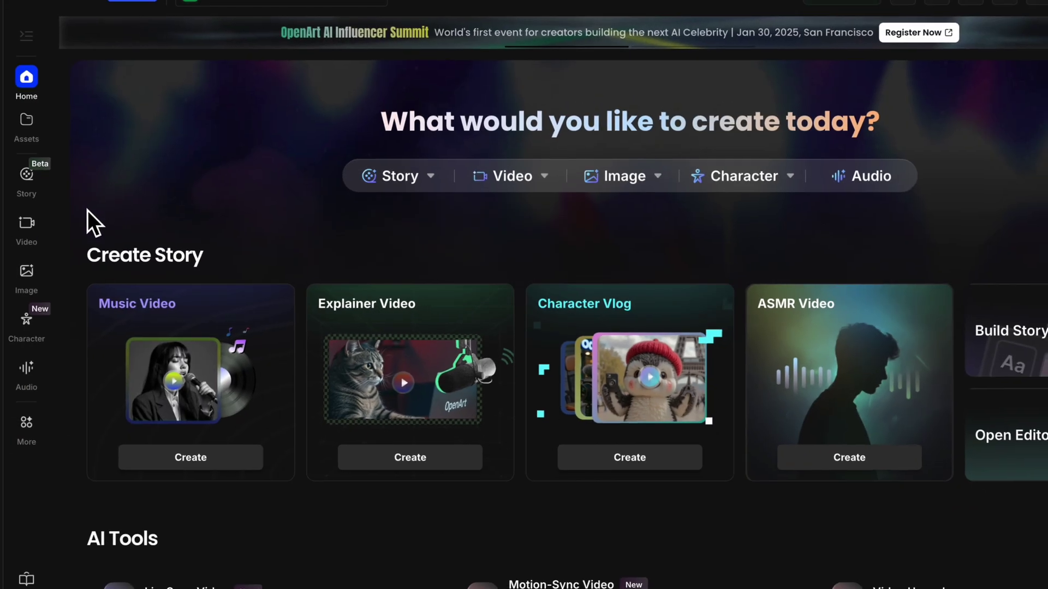
- Switch to OpenArt, open the Create Image tool and select Nano Banana Pro as the model
click(27, 272)
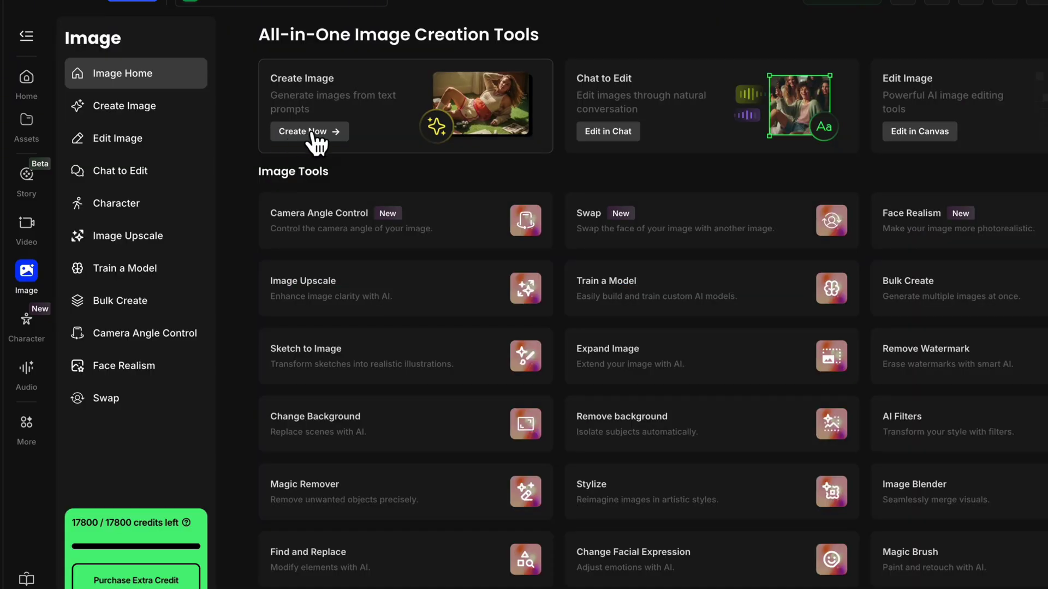
click(315, 143)
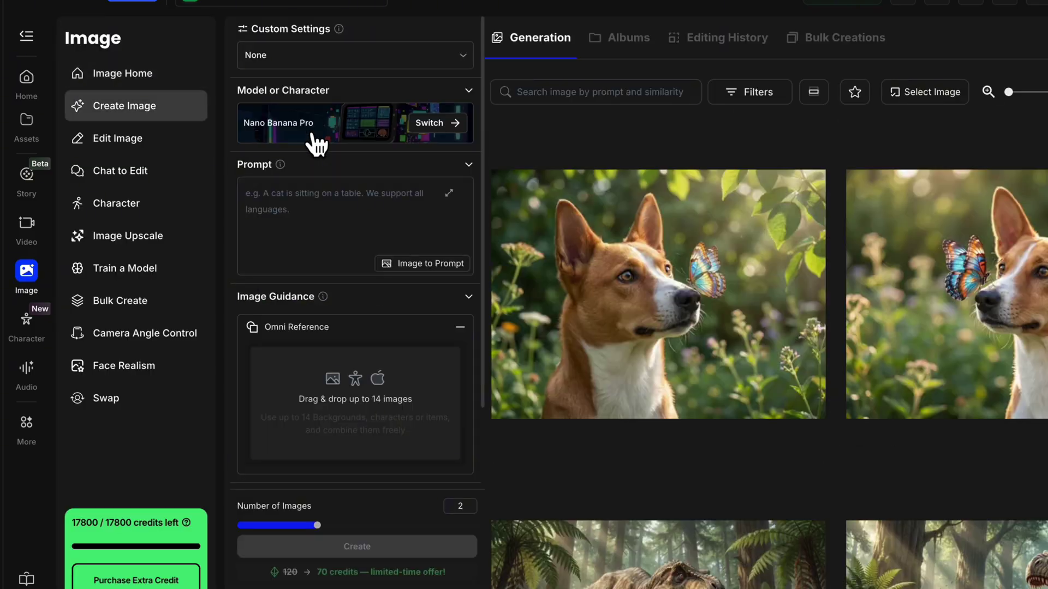
click(380, 135)
click(129, 275)
- Add the three dog photos as Omni References and prompt "Make a photorealistic full body (including tail) image of this dog on a white background"
scroll(360, 343, down, 1)
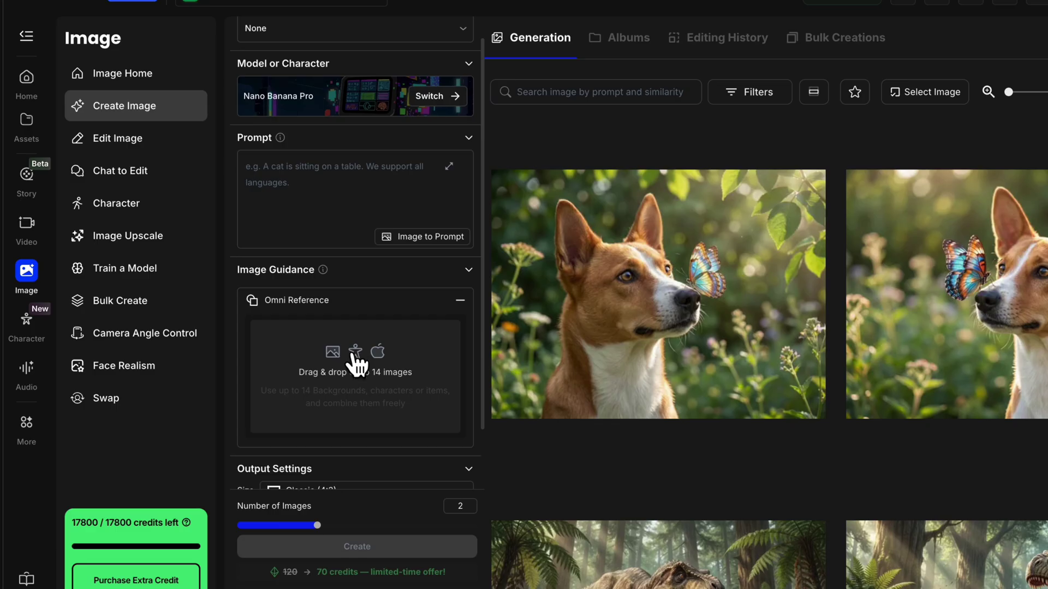
click(356, 352)
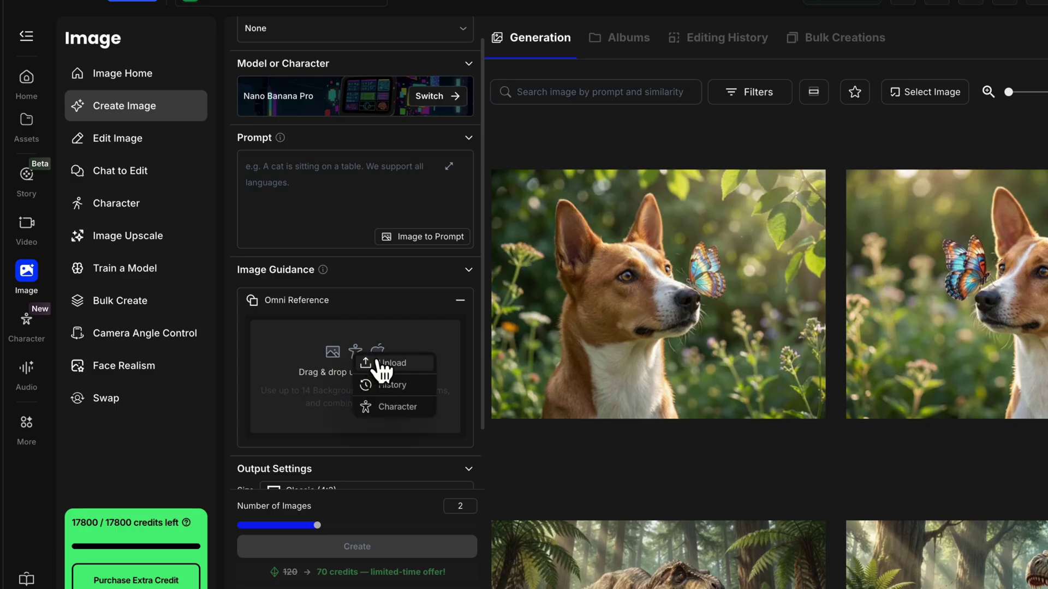
click(296, 388)
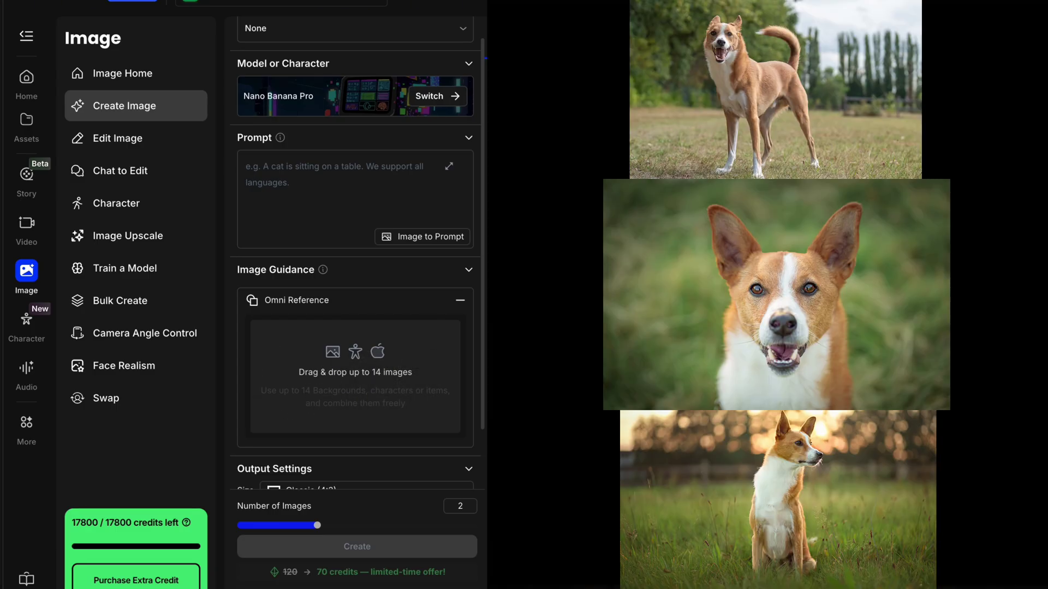
drag(518, 338, 403, 353)
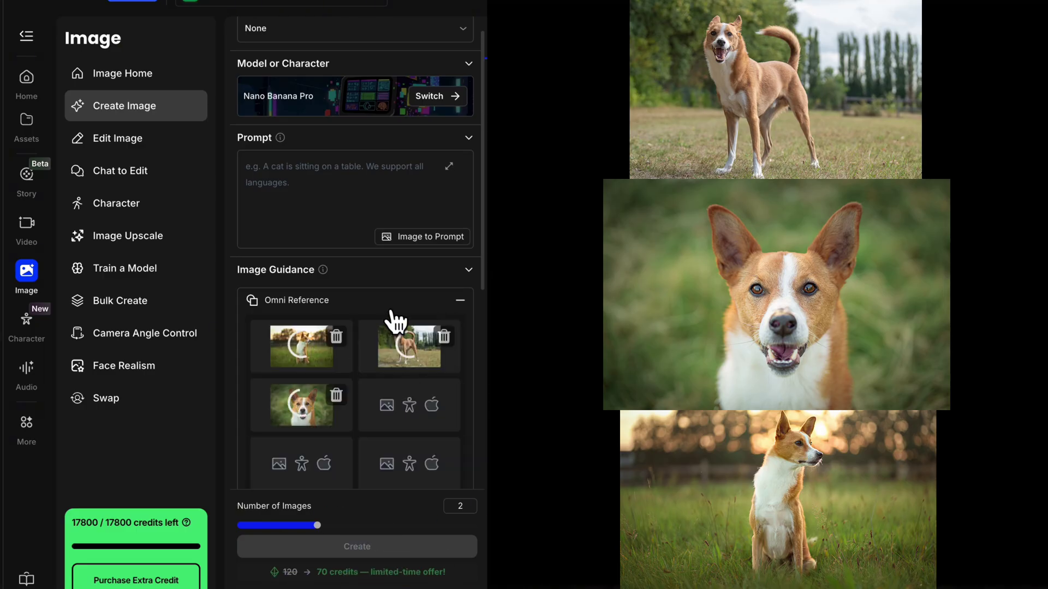
click(367, 208)
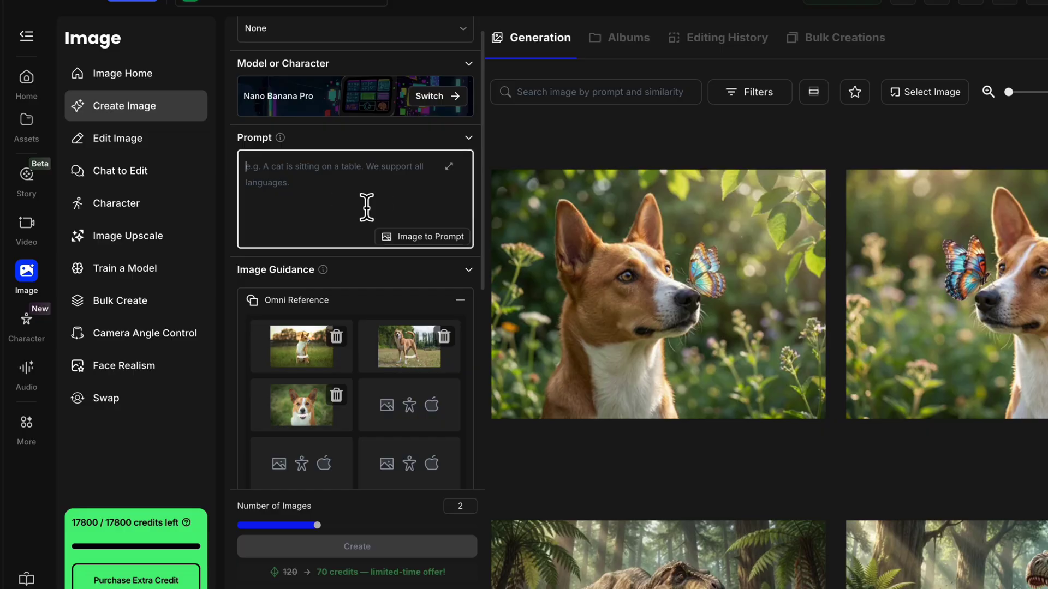
text(Make a photorealistic full body (including tail) image of this dog on a white background)
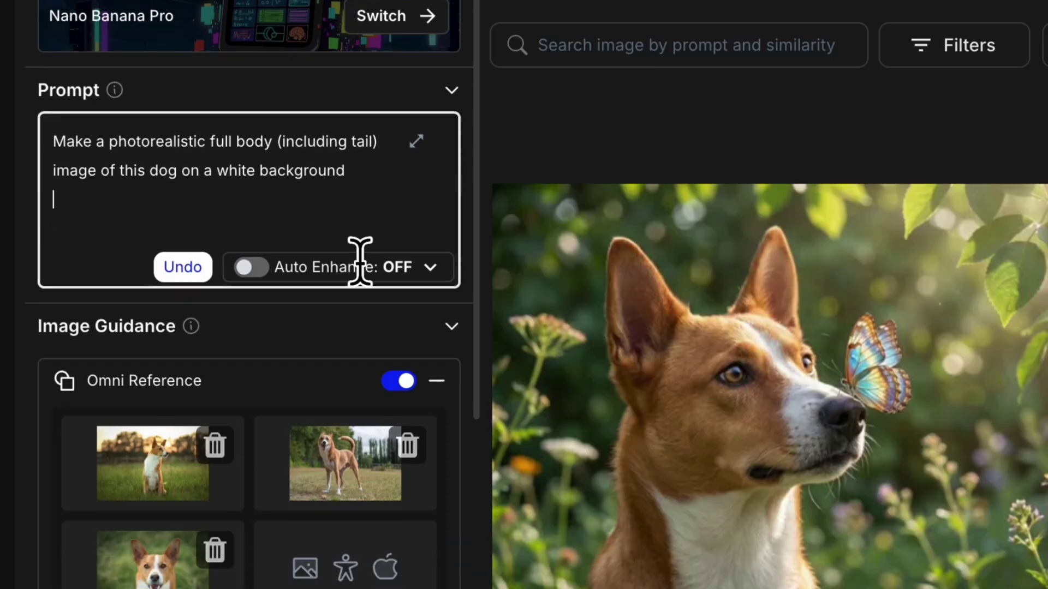
- Set the output to Widescreen (16:9) size at 4K resolution and generate two images
scroll(358, 262, down, 5)
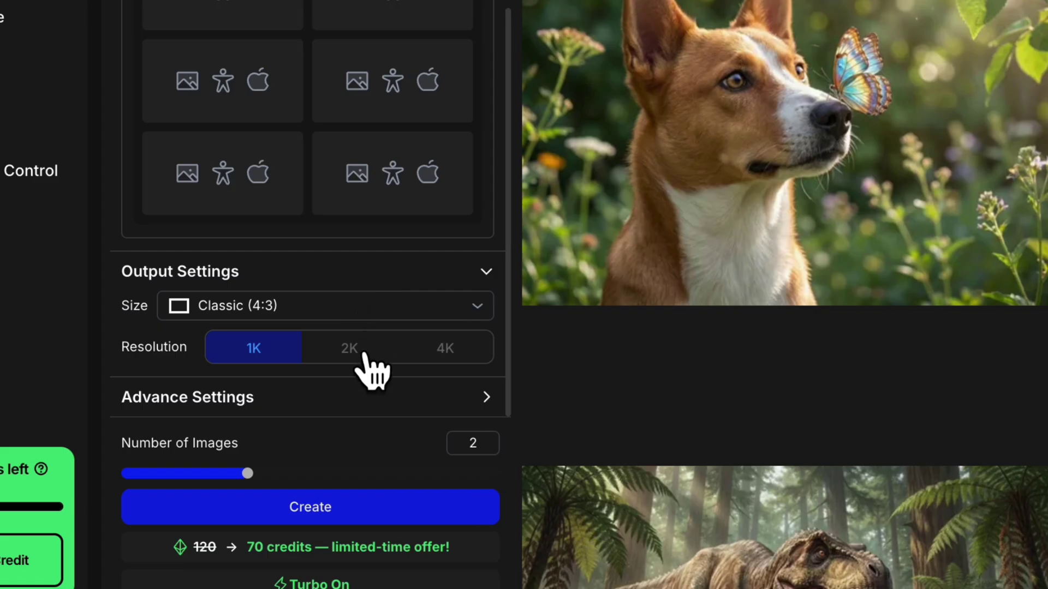
click(402, 480)
click(445, 385)
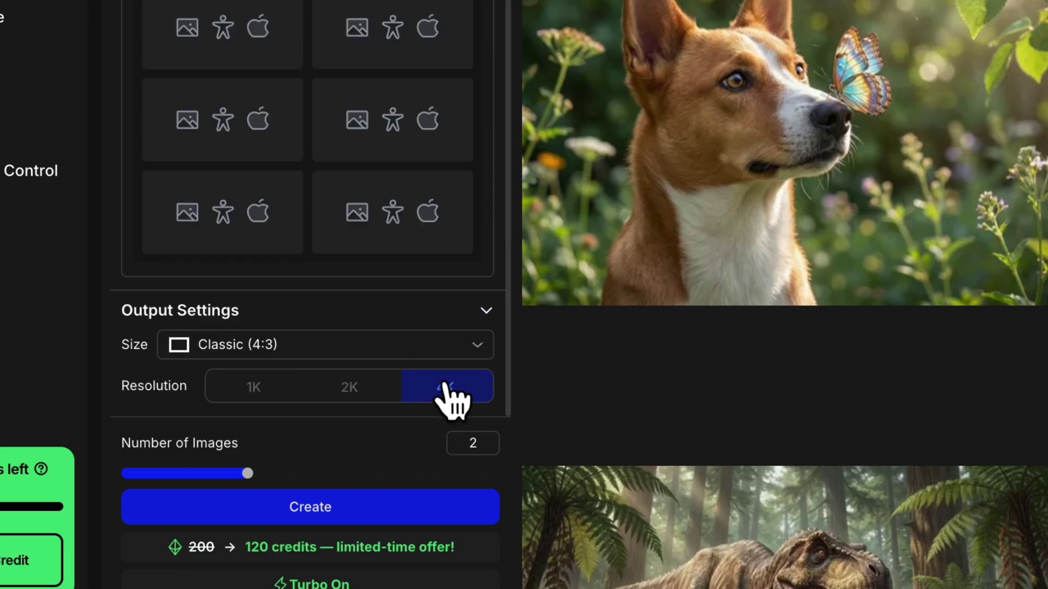
click(386, 356)
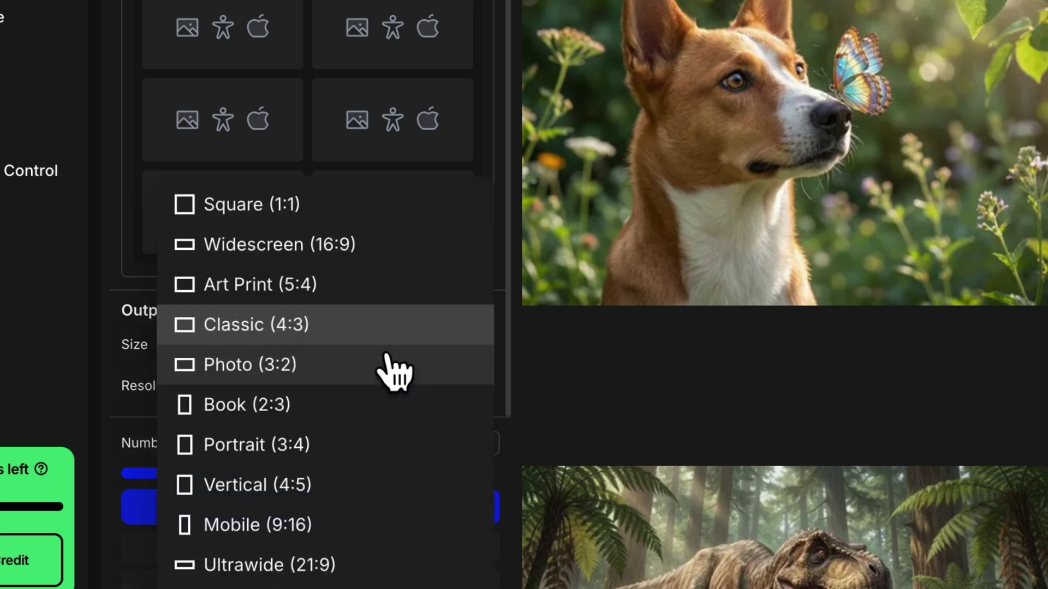
click(381, 261)
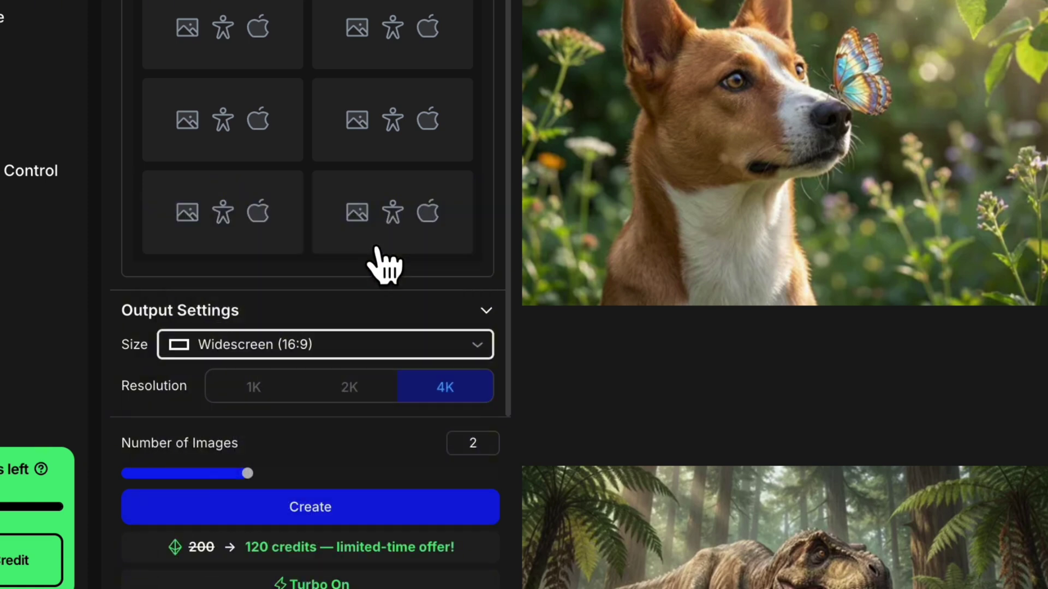
scroll(375, 336, up, 10)
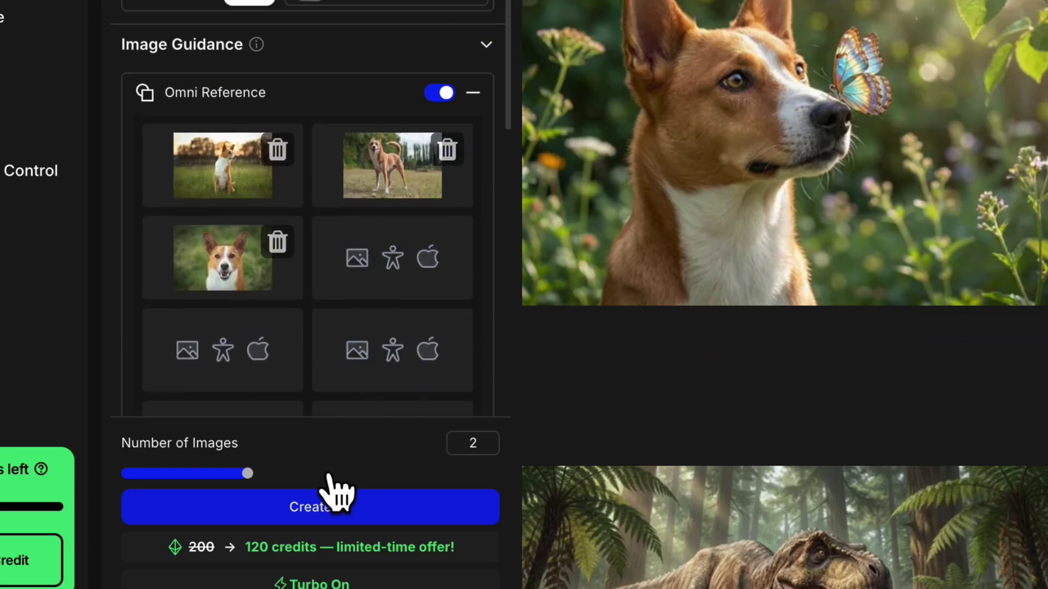
click(319, 513)
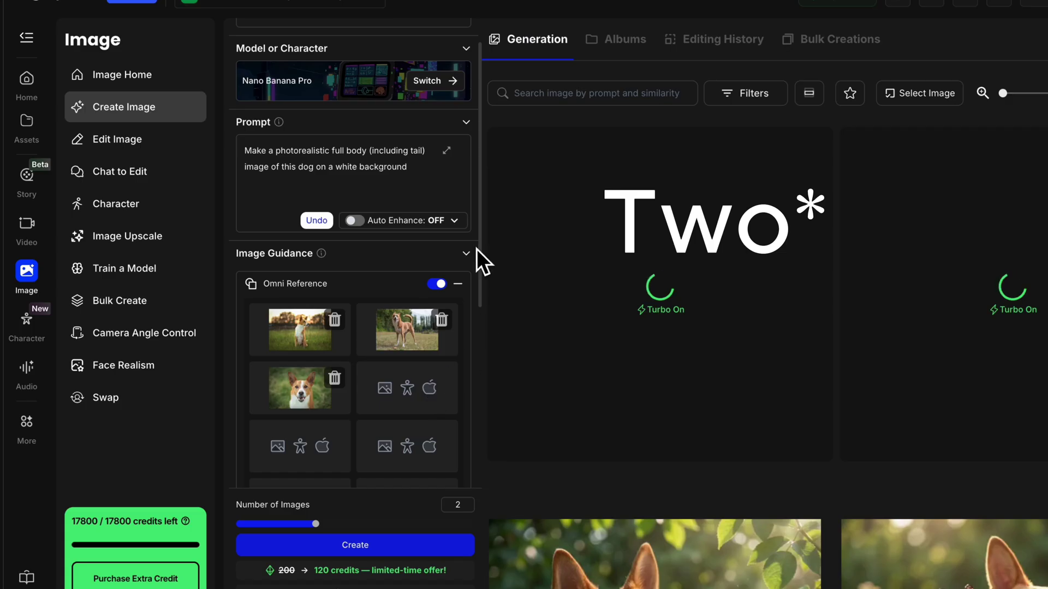
- Compare the two generated white-background dog images at full size, then close the image viewer
scroll(410, 264, down, 5)
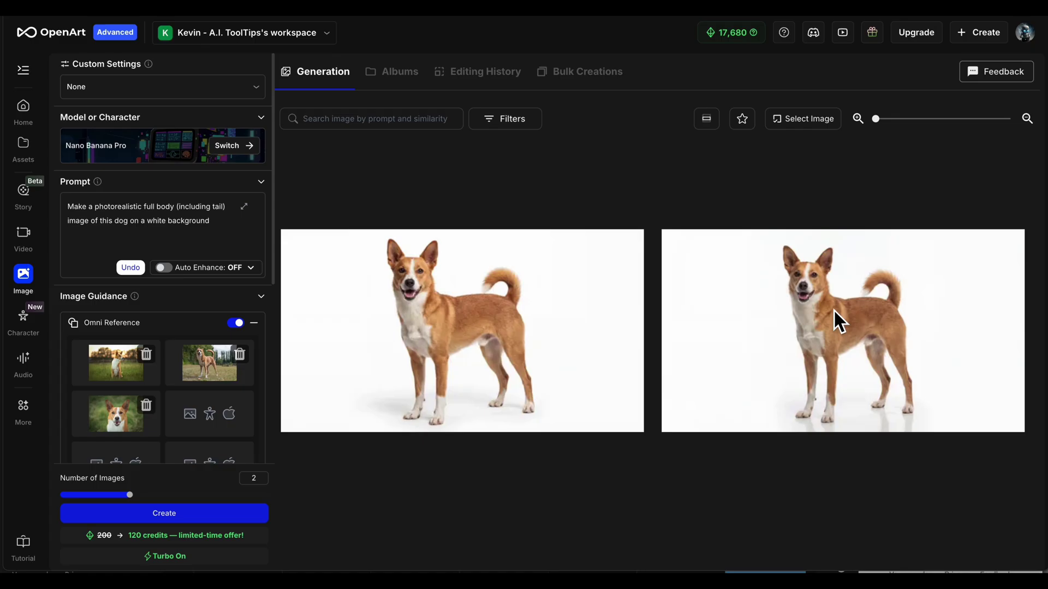
click(825, 310)
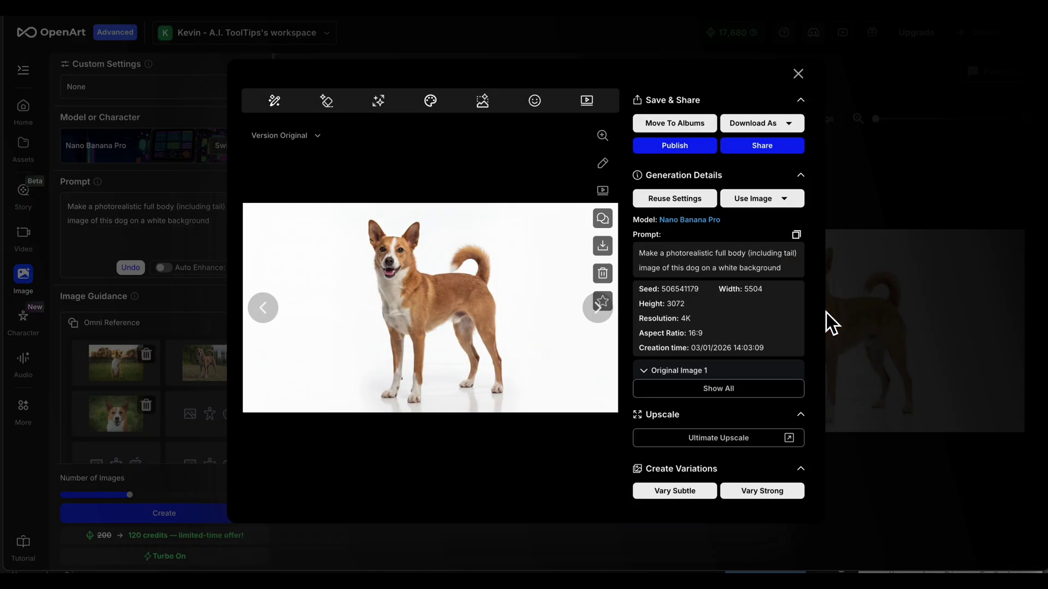
click(602, 136)
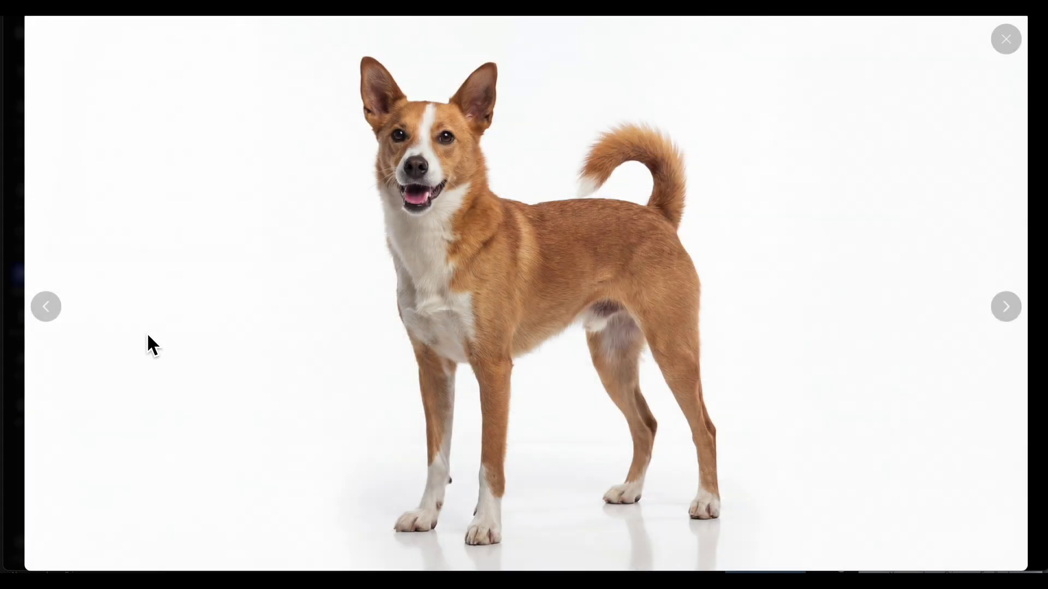
click(45, 307)
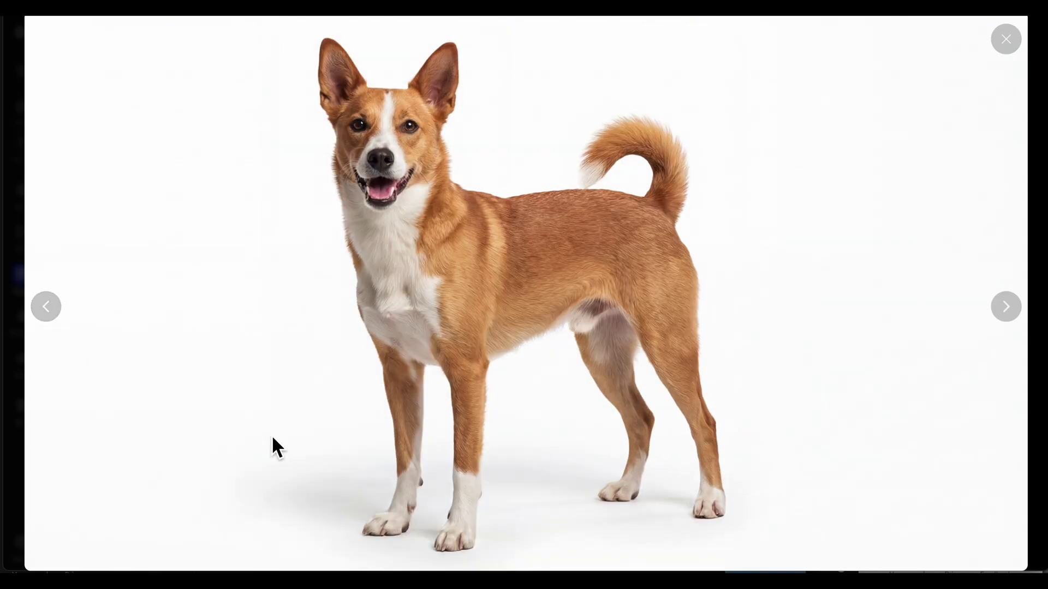
click(1003, 305)
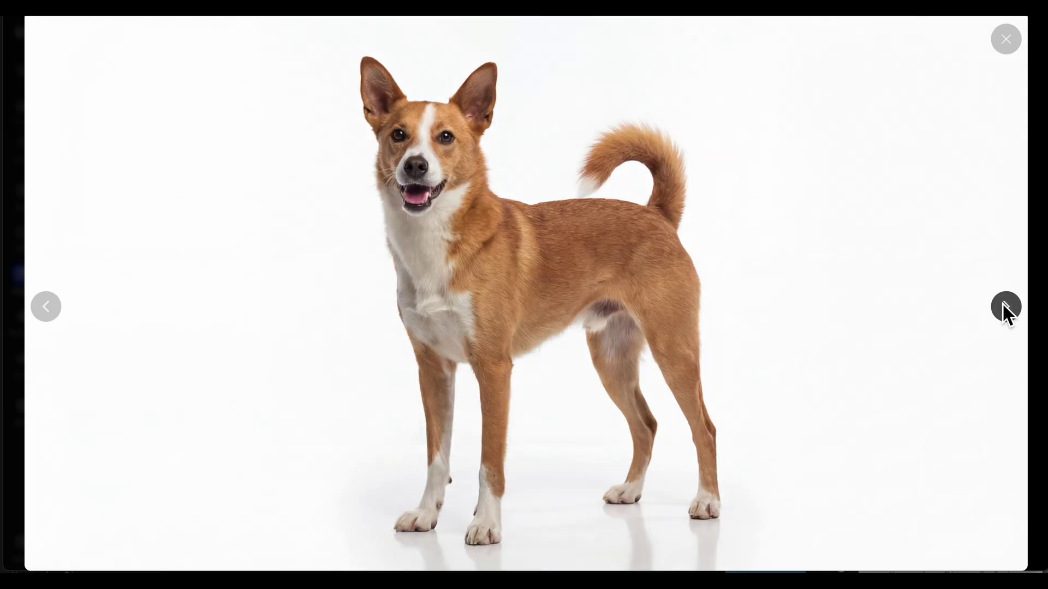
click(1009, 40)
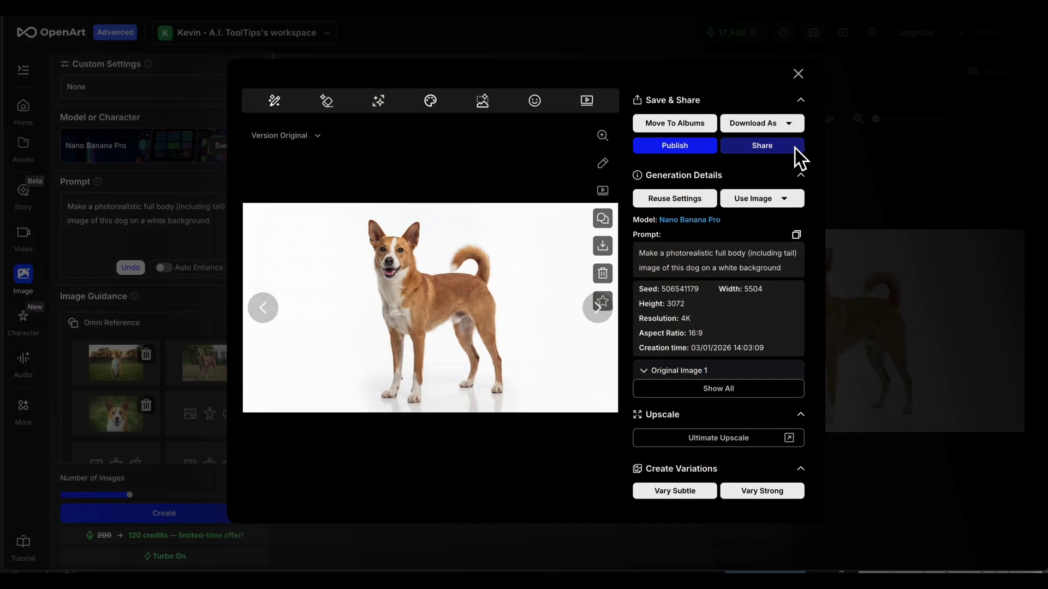
click(799, 72)
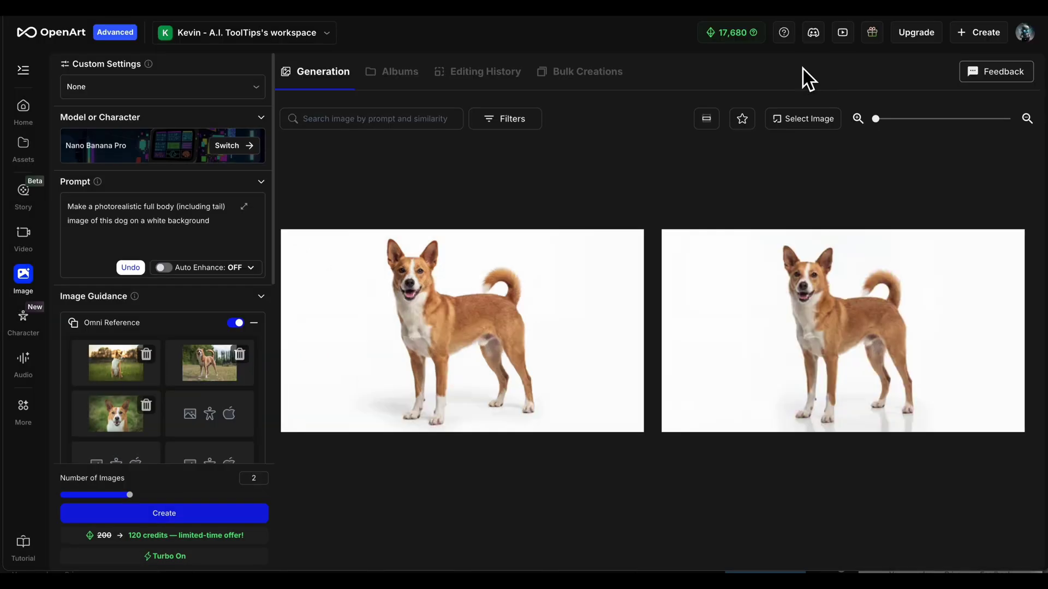
- Use the second white-background dog image as Omni Reference and prompt "Give the dog a brown leather collar with a gold bitcoin coin attached to it"
click(829, 310)
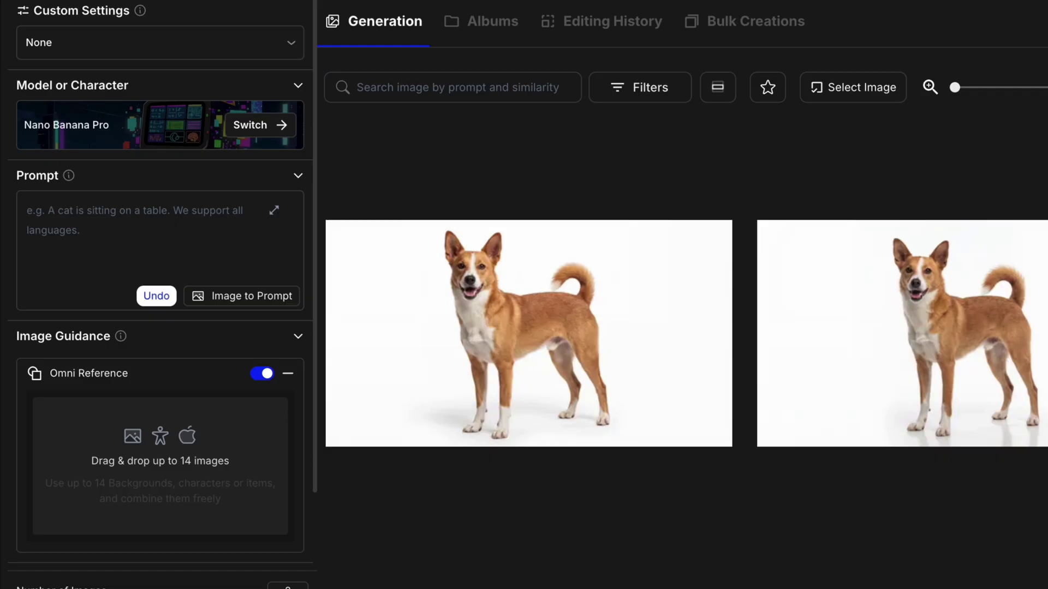
drag(873, 354, 184, 475)
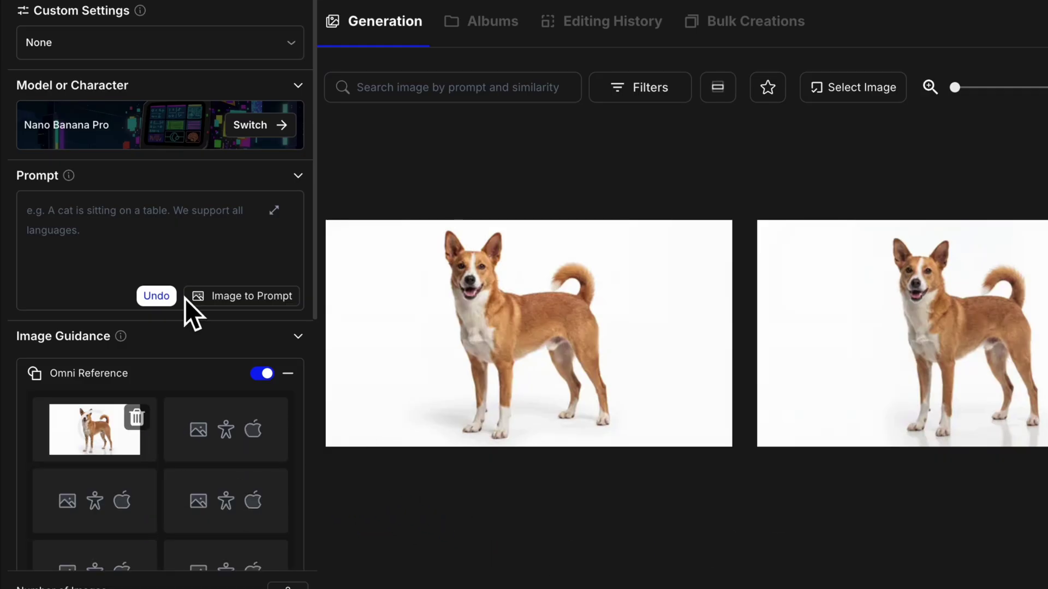
click(159, 241)
text(Give the dog a brown leather collar with a gold bitcoin coin attached to it)
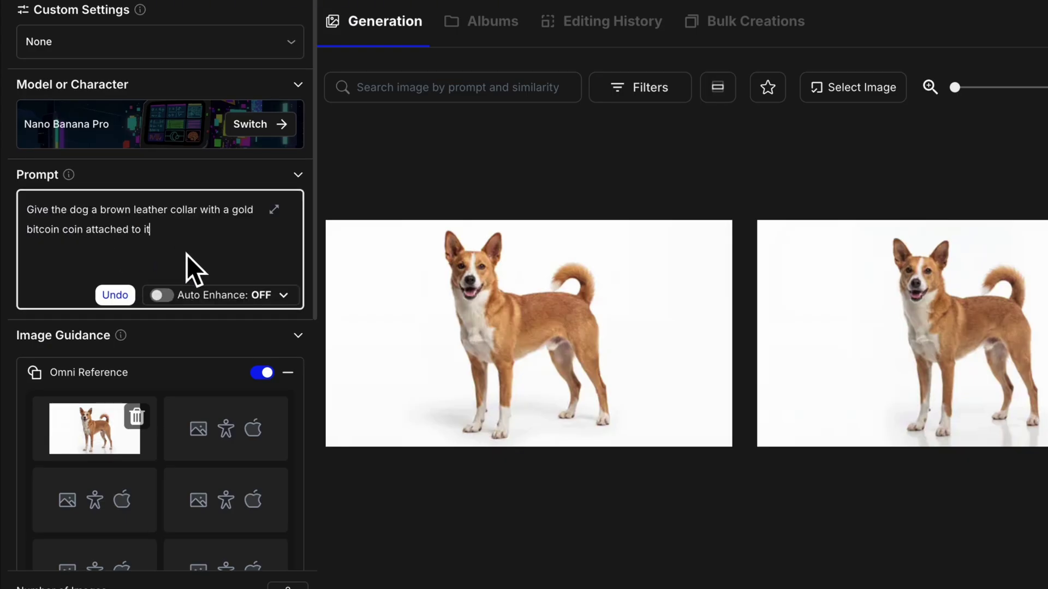
- Reduce the number of images to 1, set the size to Widescreen (16:9) and generate the collared dog image
scroll(187, 254, down, 1)
scroll(186, 255, down, 4)
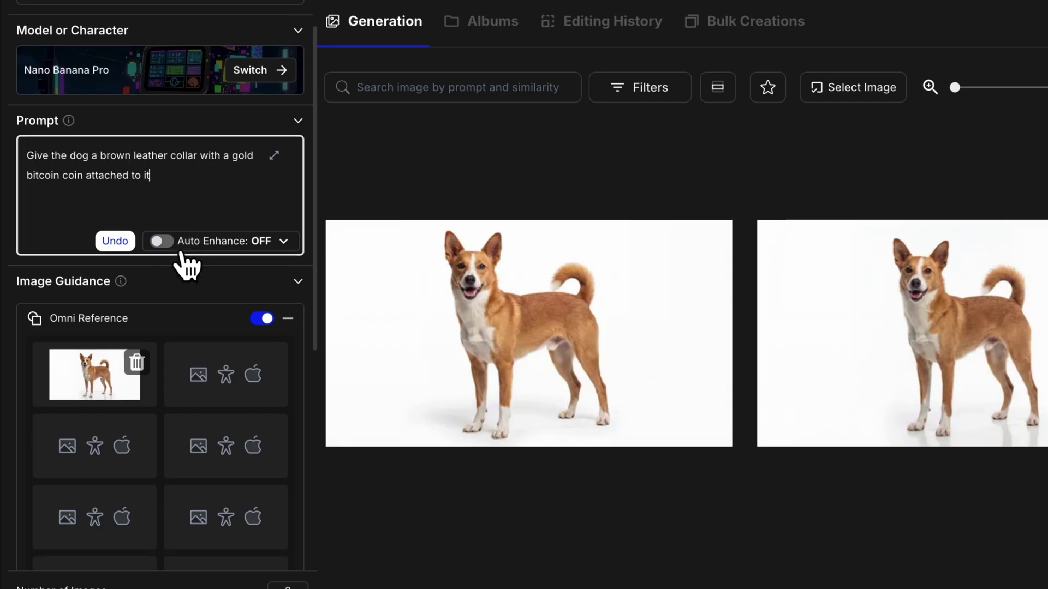
scroll(186, 262, down, 1)
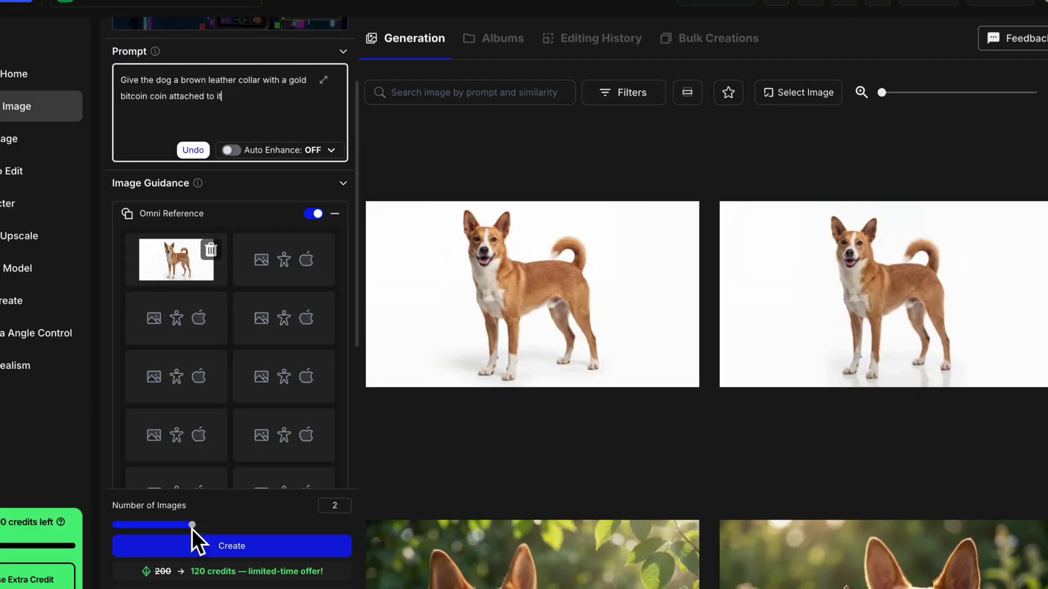
drag(192, 528, 153, 531)
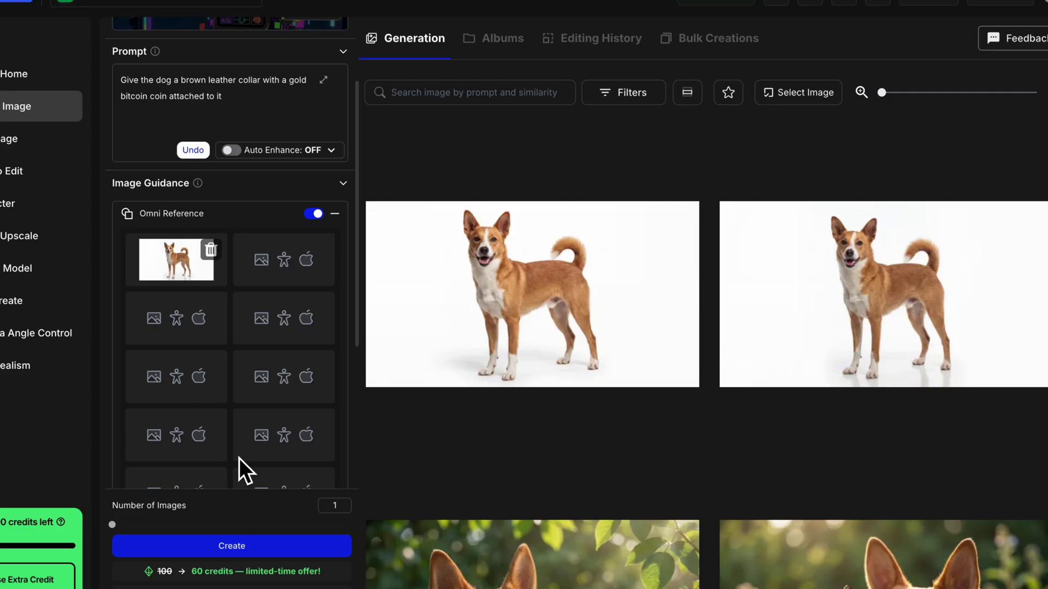
scroll(239, 457, down, 5)
click(256, 444)
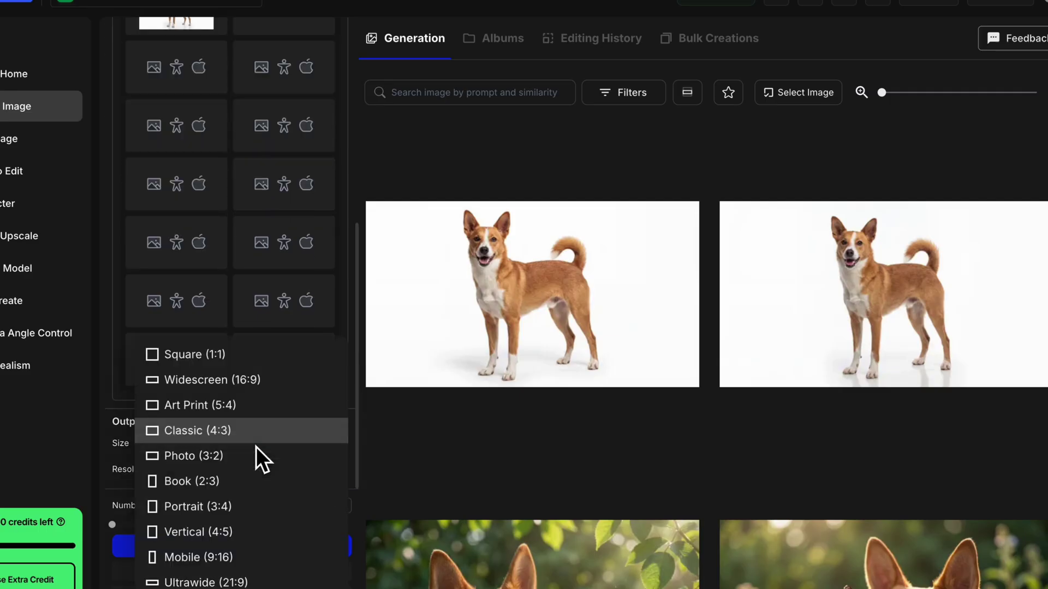
click(267, 379)
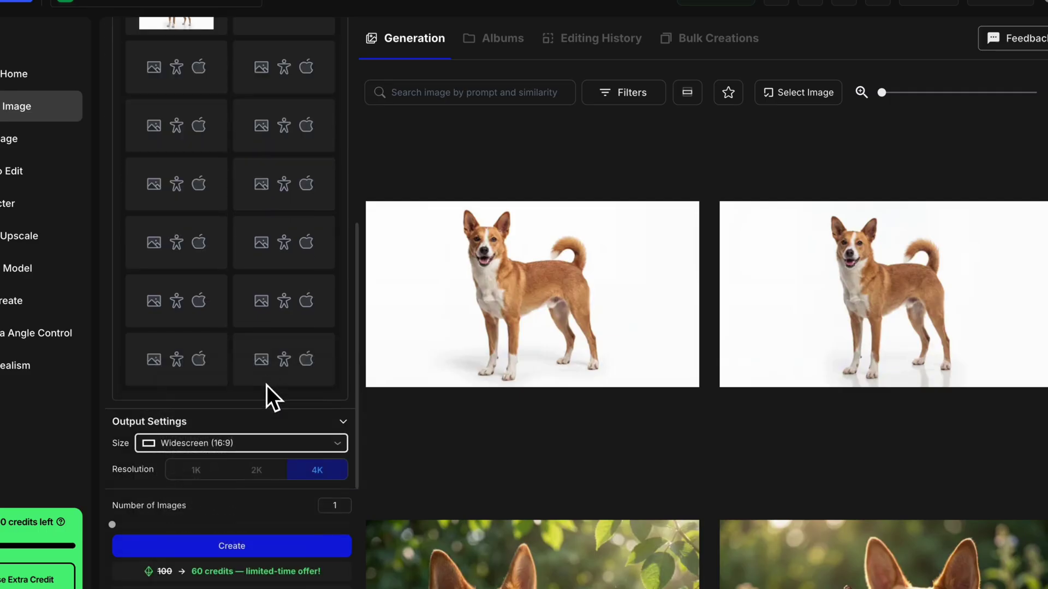
click(244, 546)
scroll(287, 264, up, 1)
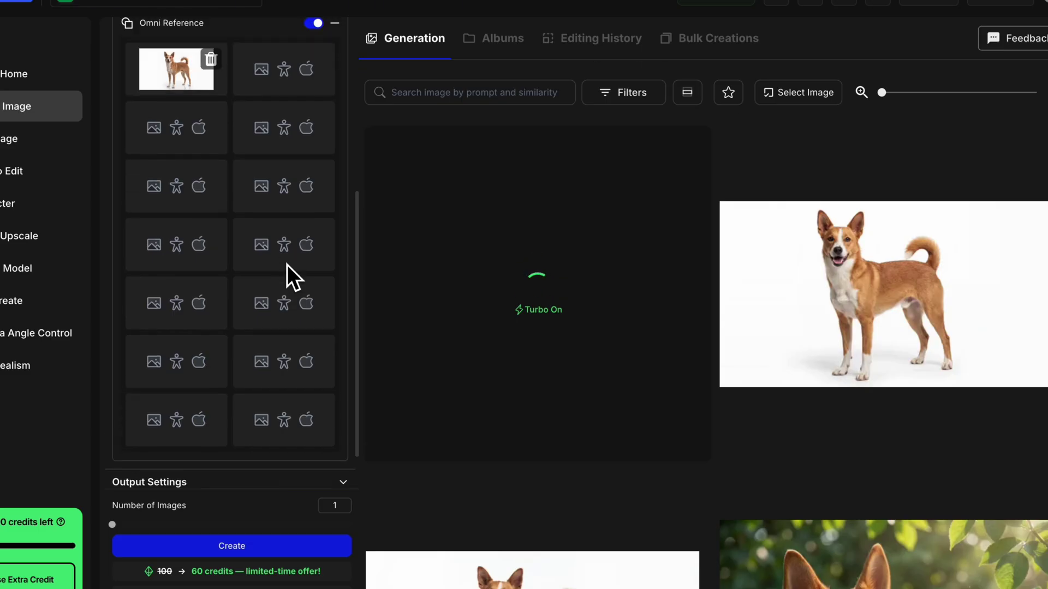
scroll(287, 264, up, 5)
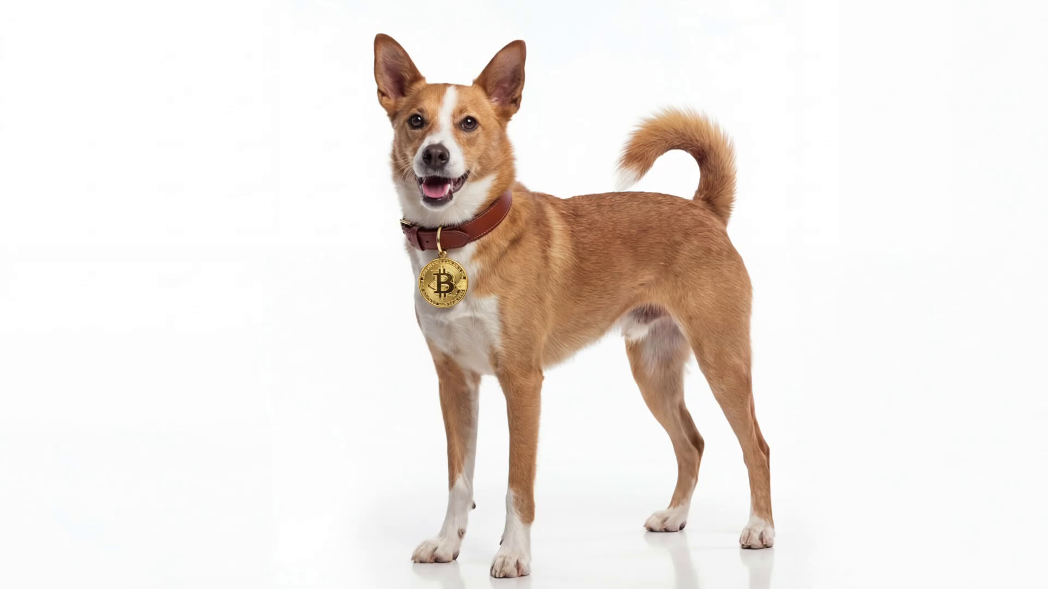
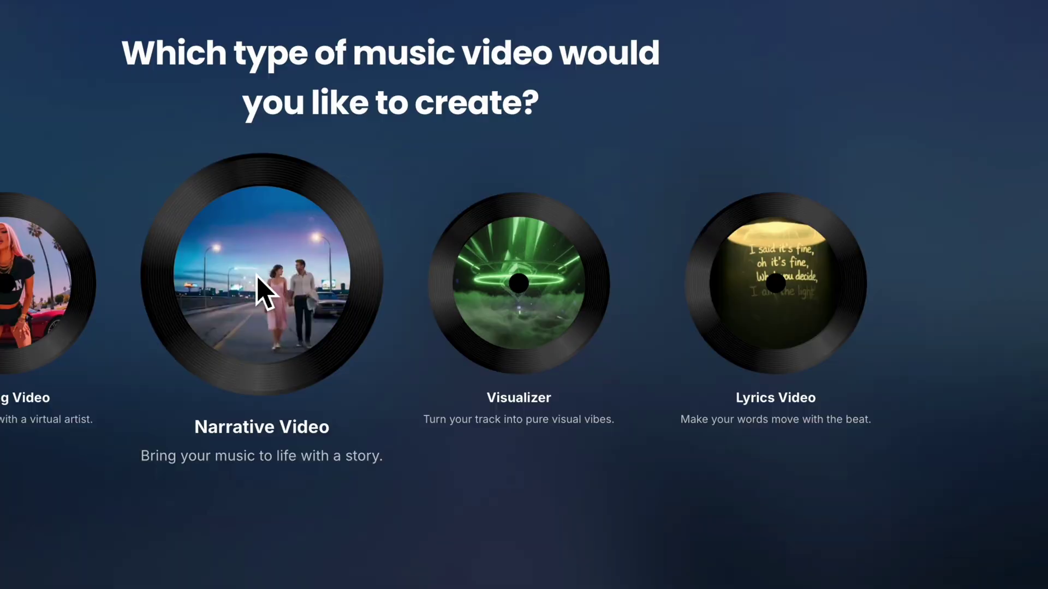
- Choose the Narrative Video type and upload Diamond Paws.wav as its music, using the full 0:00 - 1:10 segment
click(417, 280)
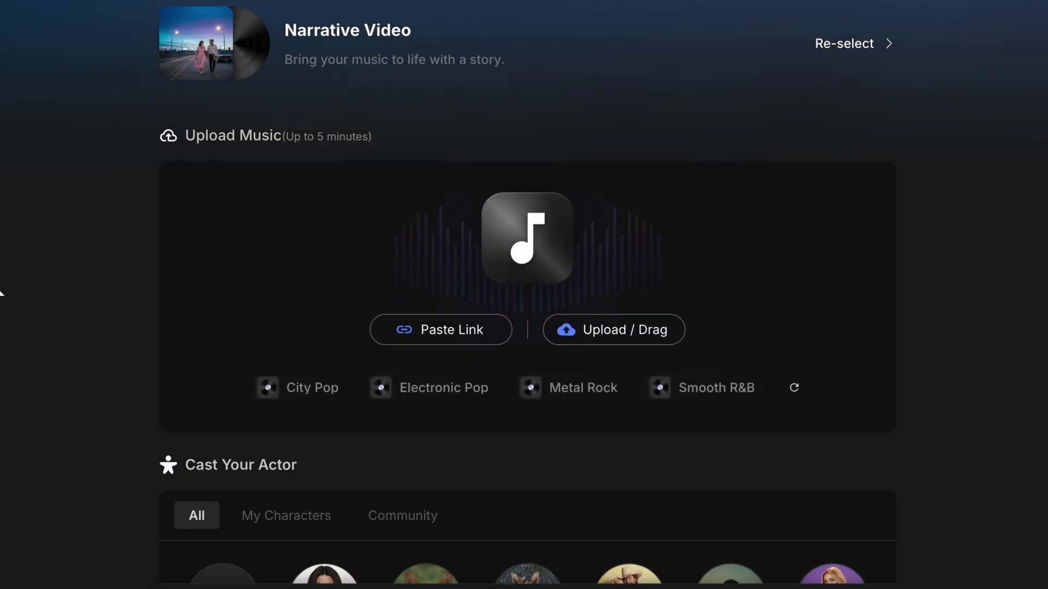
drag(1047, 328, 784, 264)
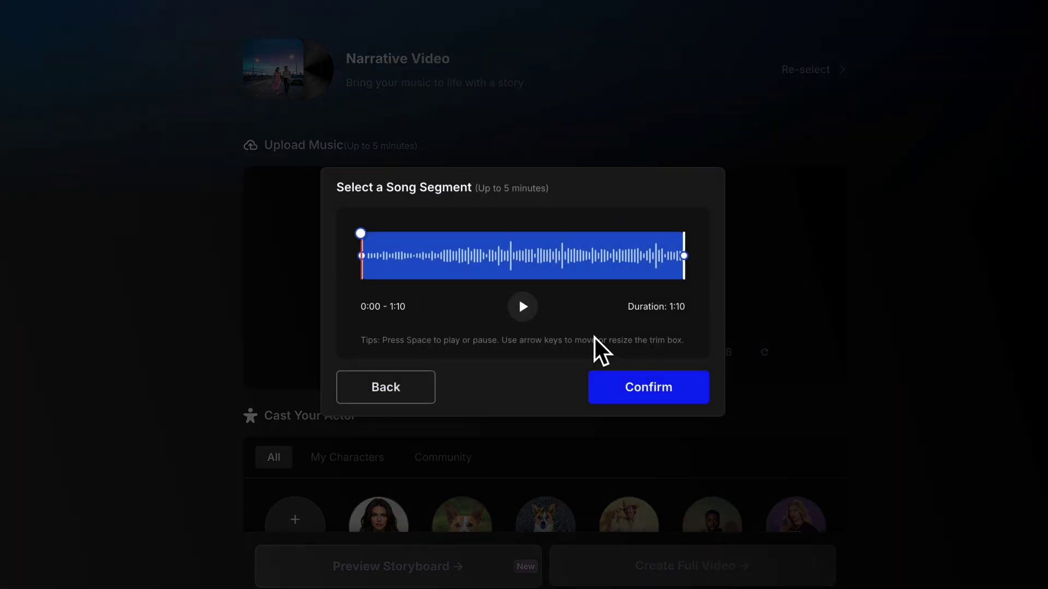
click(647, 396)
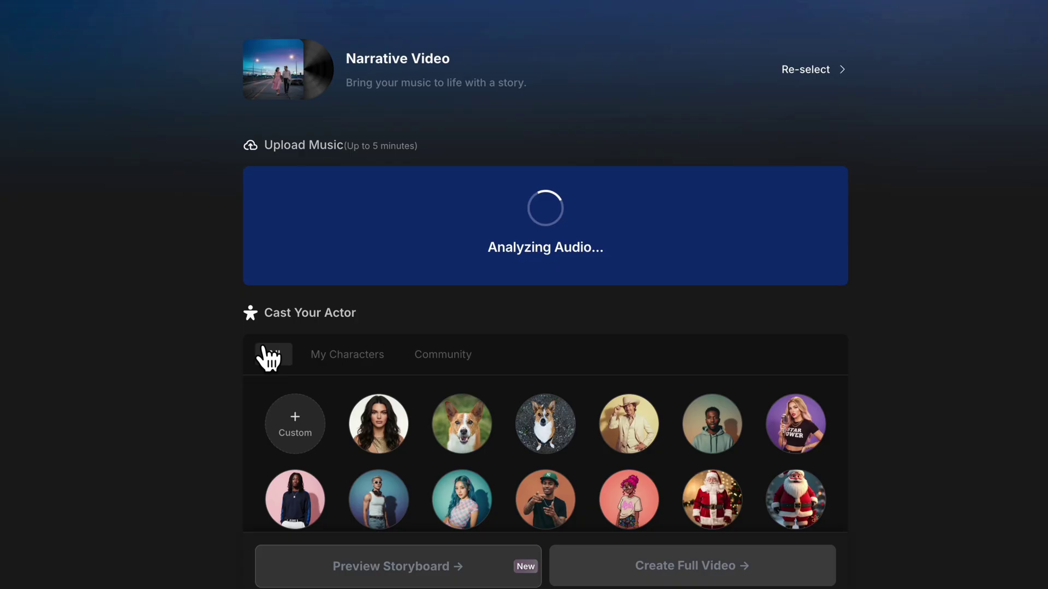
- Play back the uploaded Diamond Paws.wav track to check the audio
scroll(223, 291, down, 1)
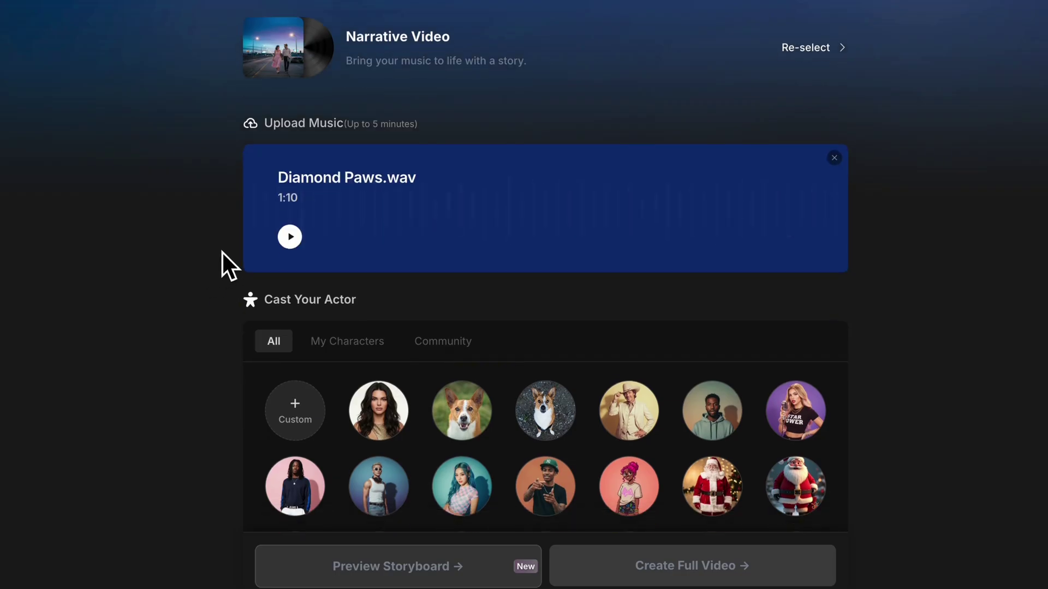
click(293, 243)
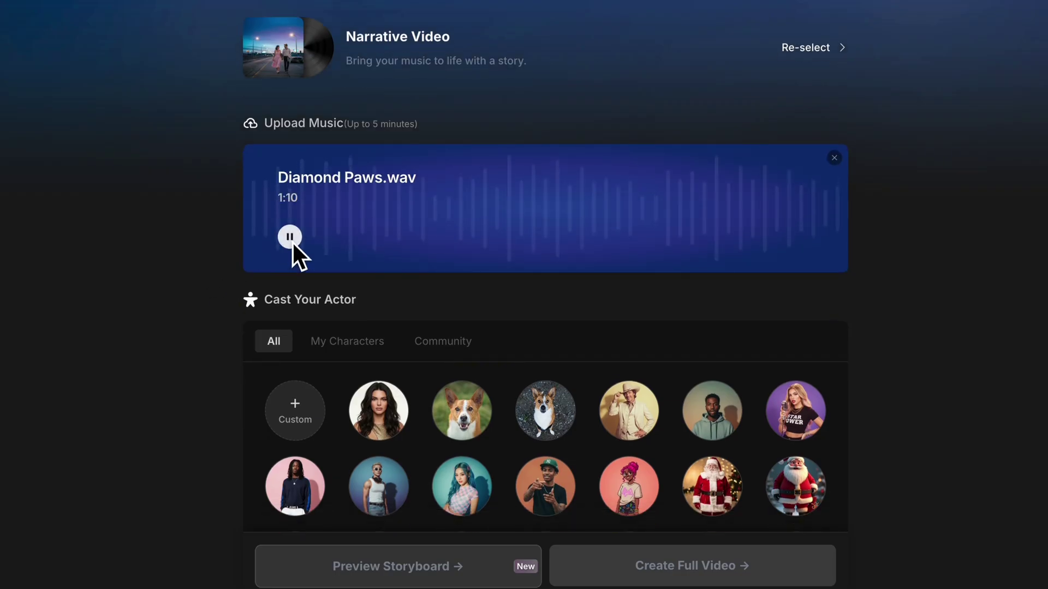
- Pause the Diamond Paws.wav playback and look over the actors offered for casting and the outfit change option
click(293, 243)
scroll(203, 268, down, 2)
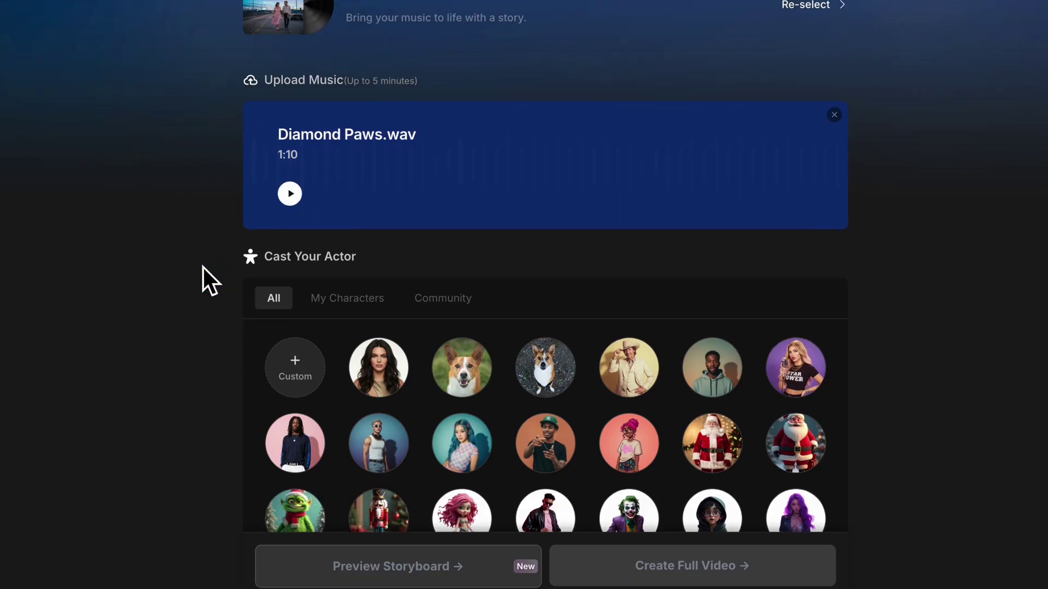
scroll(203, 267, down, 3)
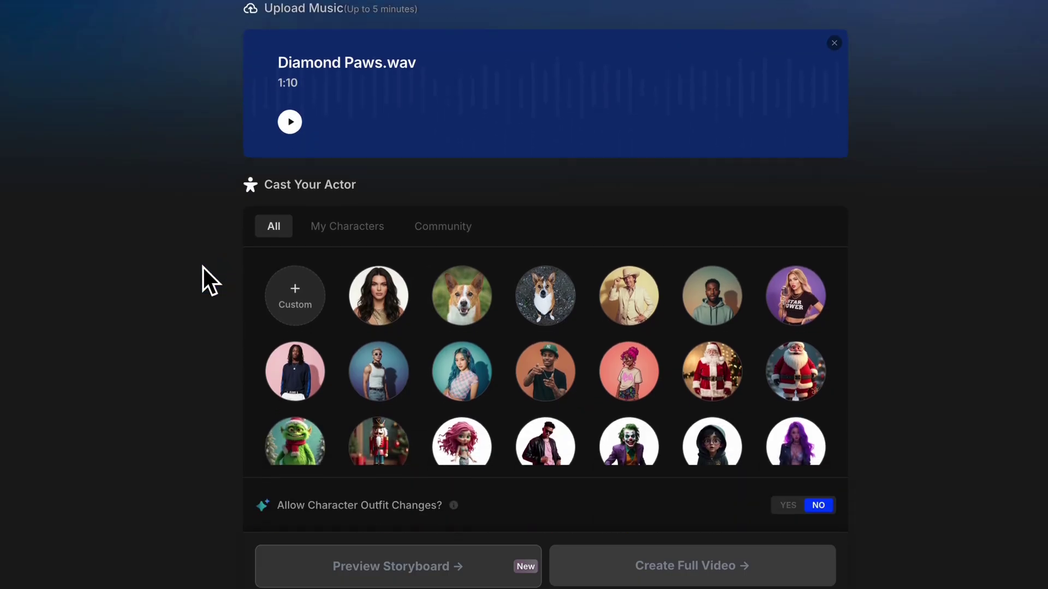
scroll(203, 268, down, 3)
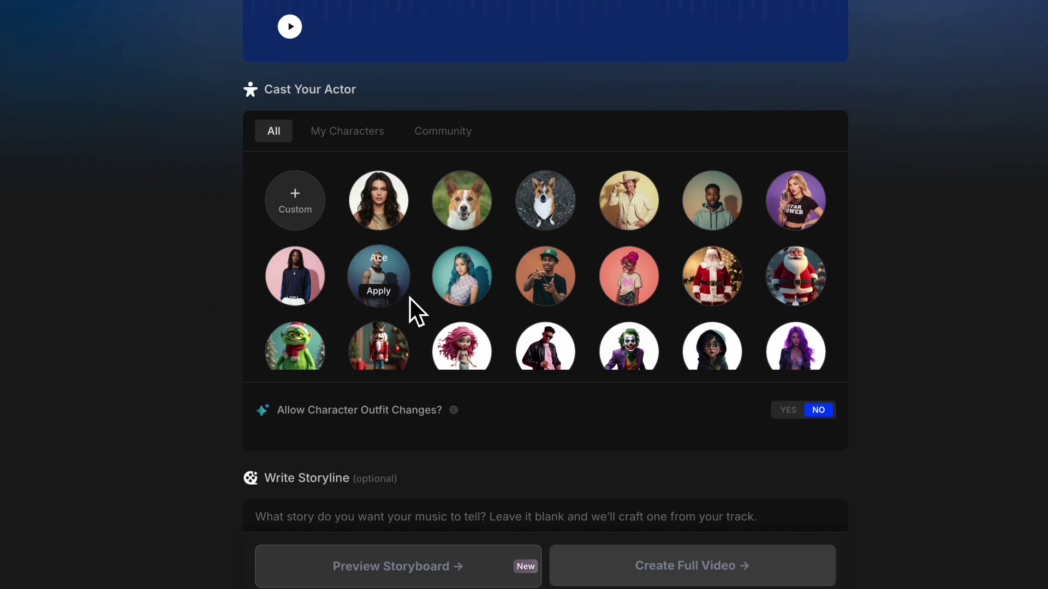
scroll(410, 297, down, 3)
scroll(410, 298, up, 3)
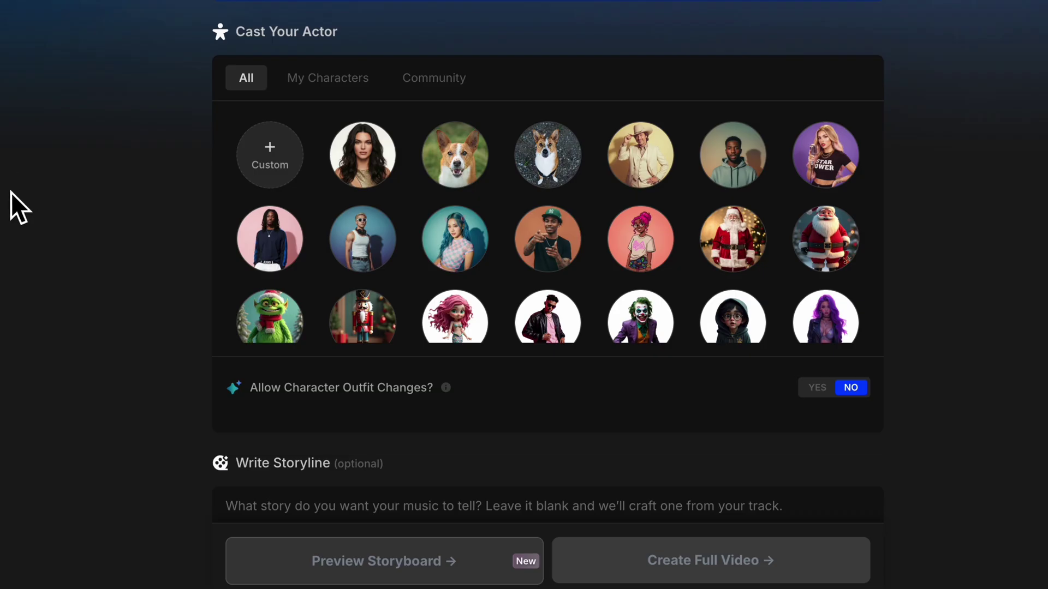
- Create a custom actor named "Maurice Bitcoin" using the image of the dog with the bitcoin collar as reference
click(262, 170)
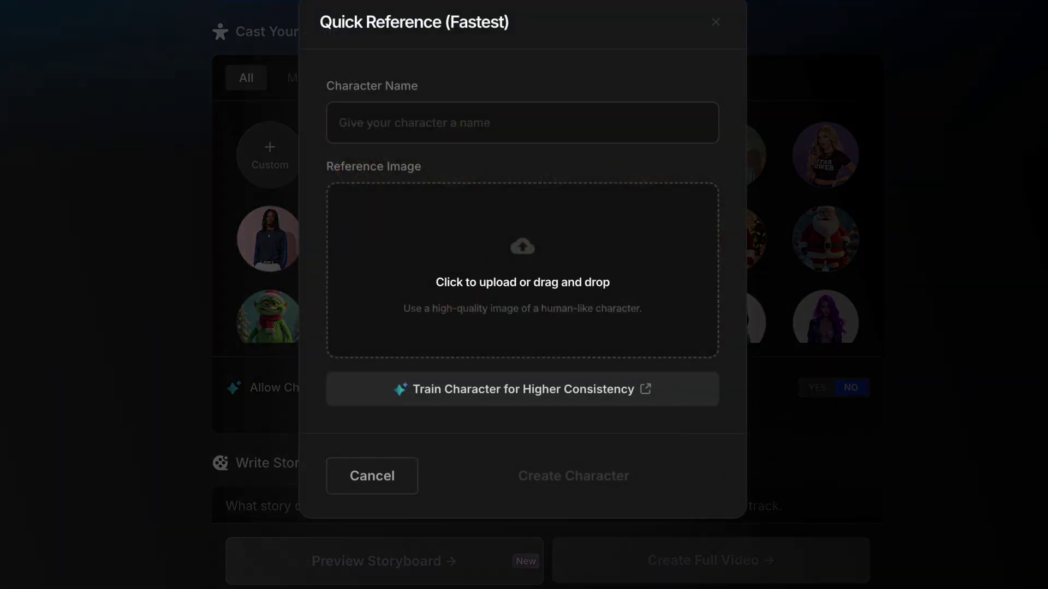
drag(1042, 366, 536, 283)
click(387, 133)
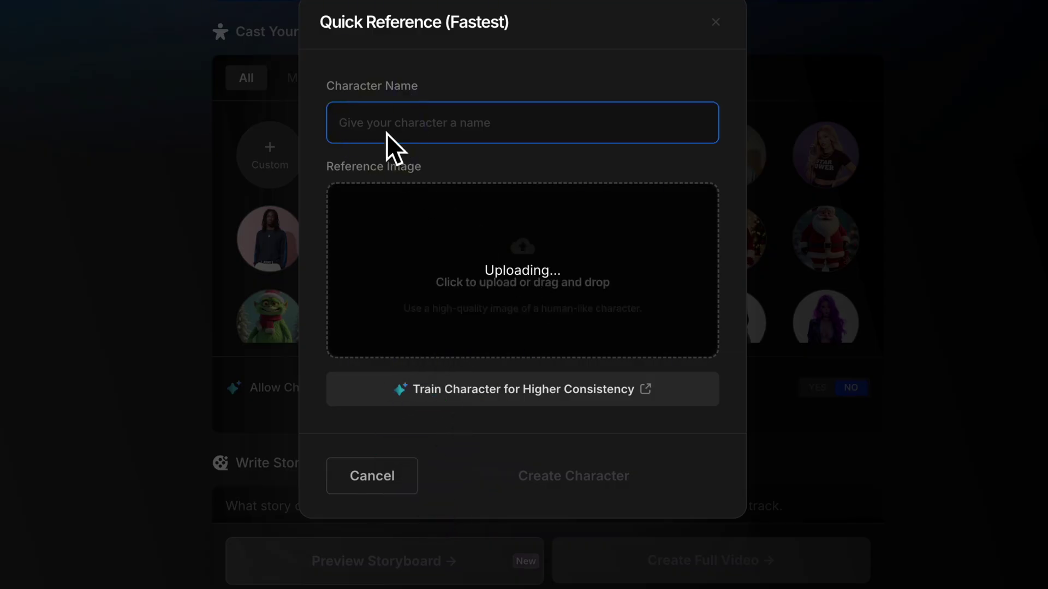
text(Maurice Bitcoin)
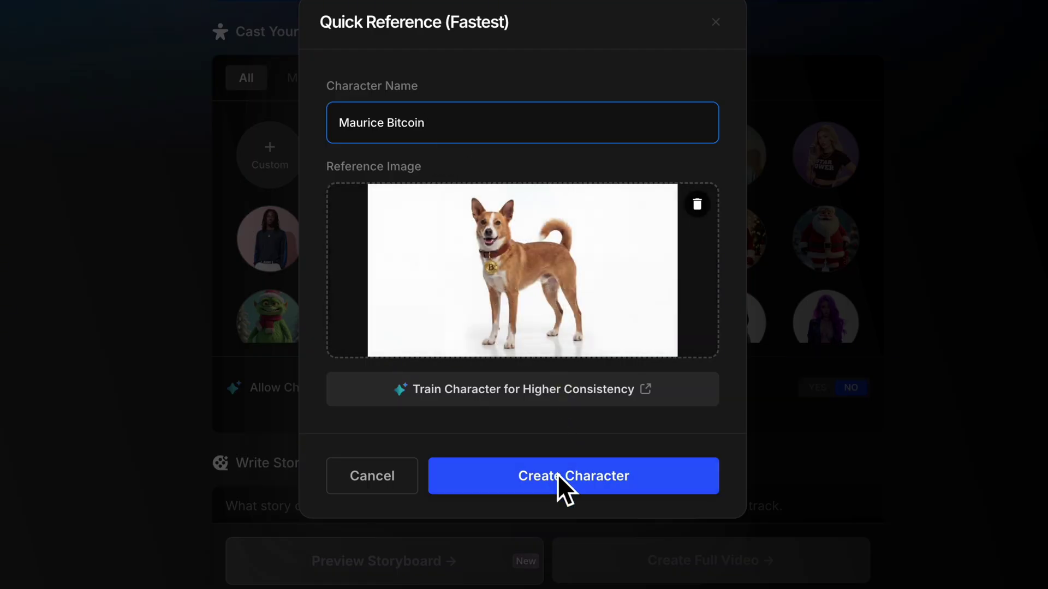
click(558, 479)
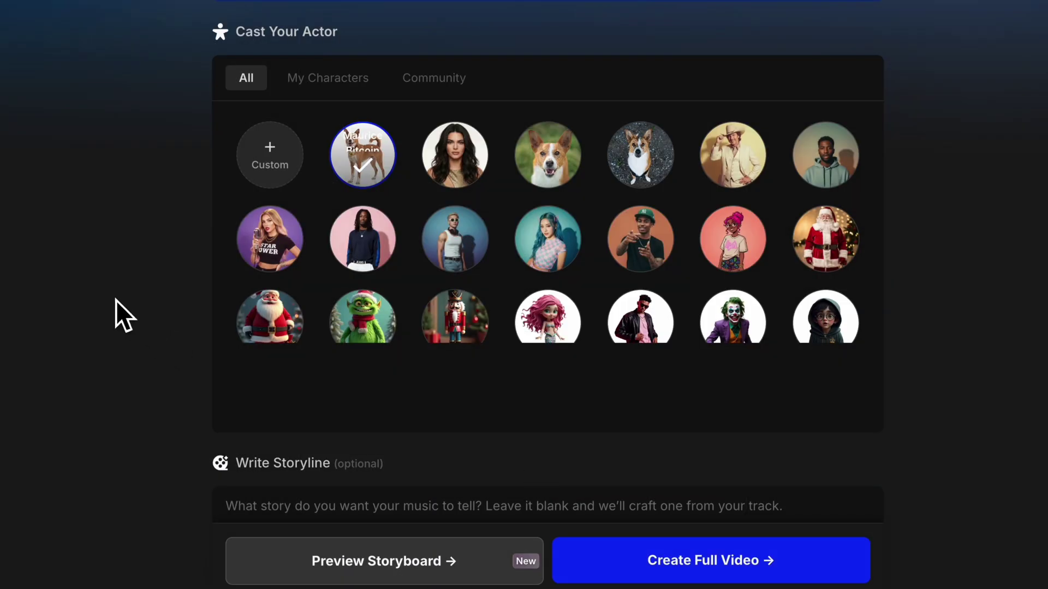
- Copy the one-click music video story description from the ChatGPT chat into the storyline and delete its cut-off ending "The tone is pla"
scroll(116, 300, down, 3)
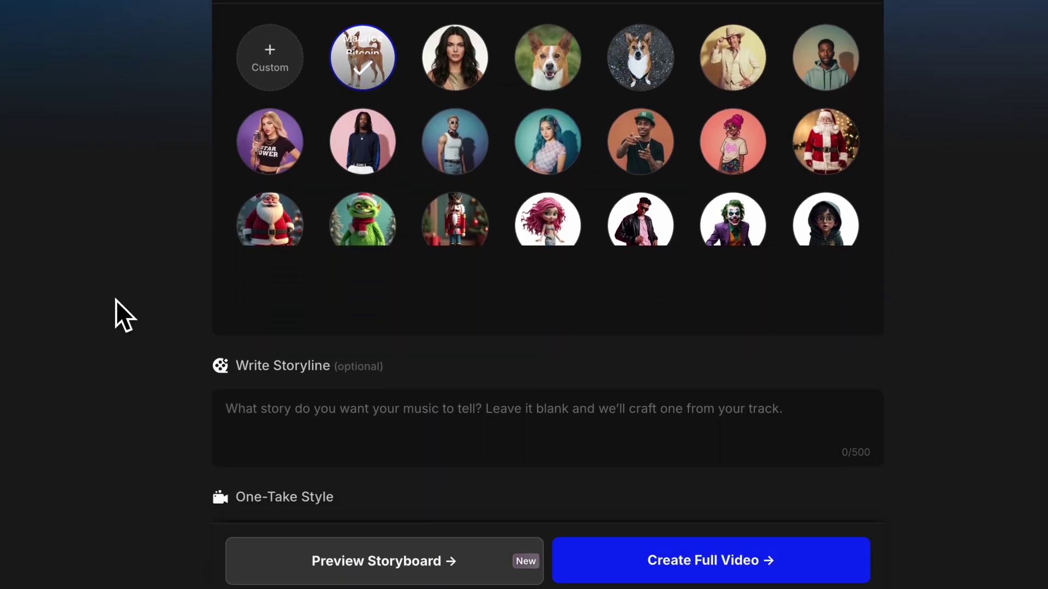
scroll(116, 300, down, 3)
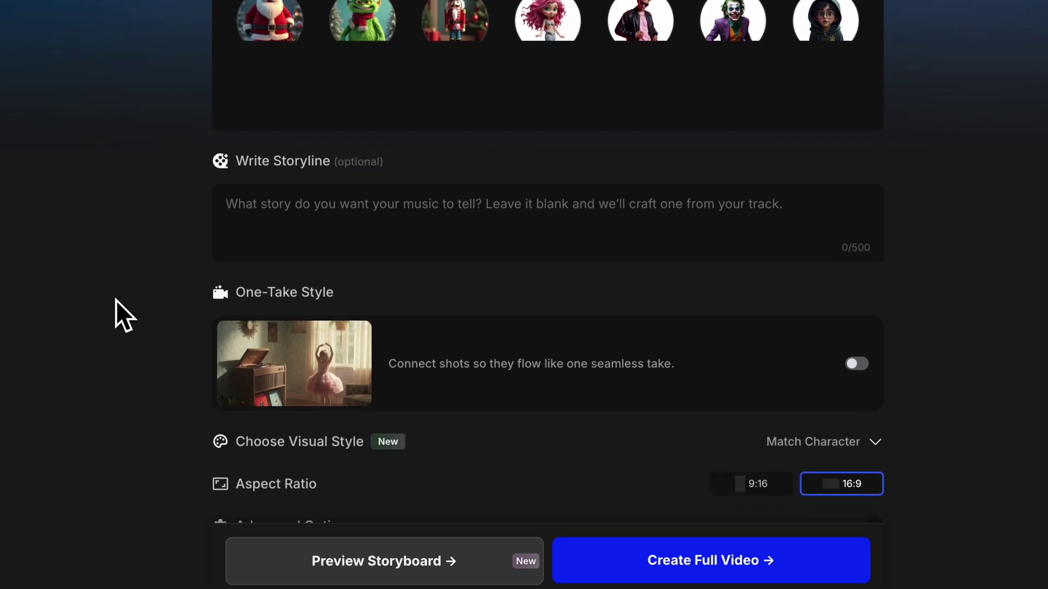
scroll(116, 300, down, 1)
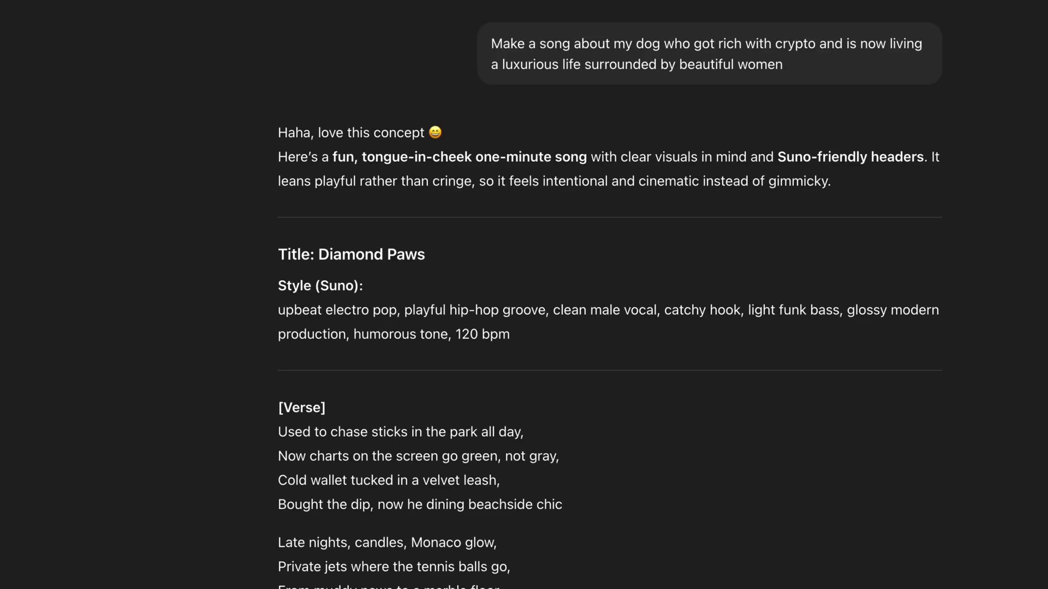
scroll(826, 332, down, 3)
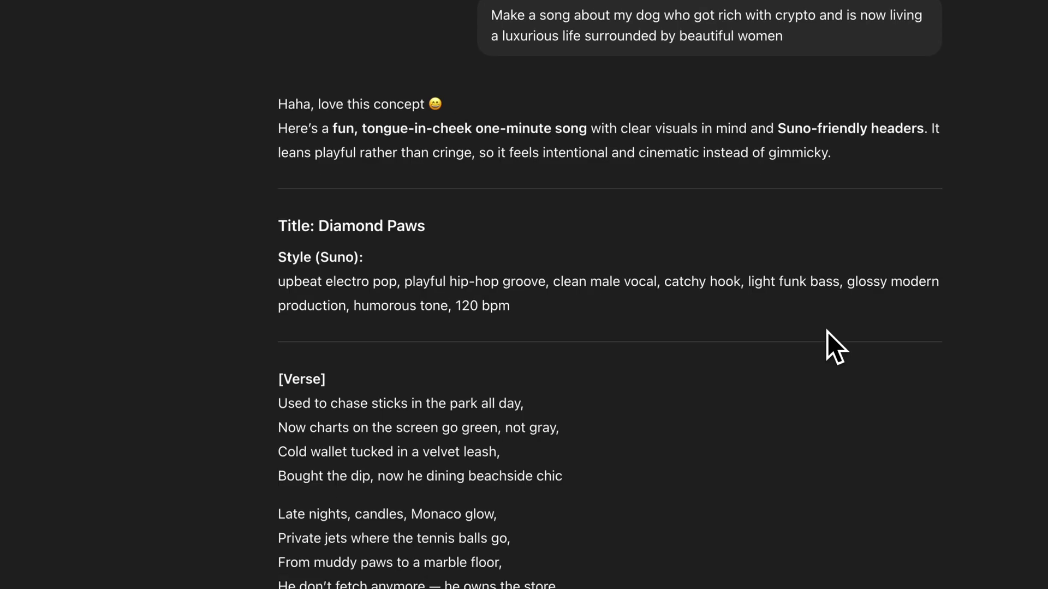
scroll(826, 332, down, 5)
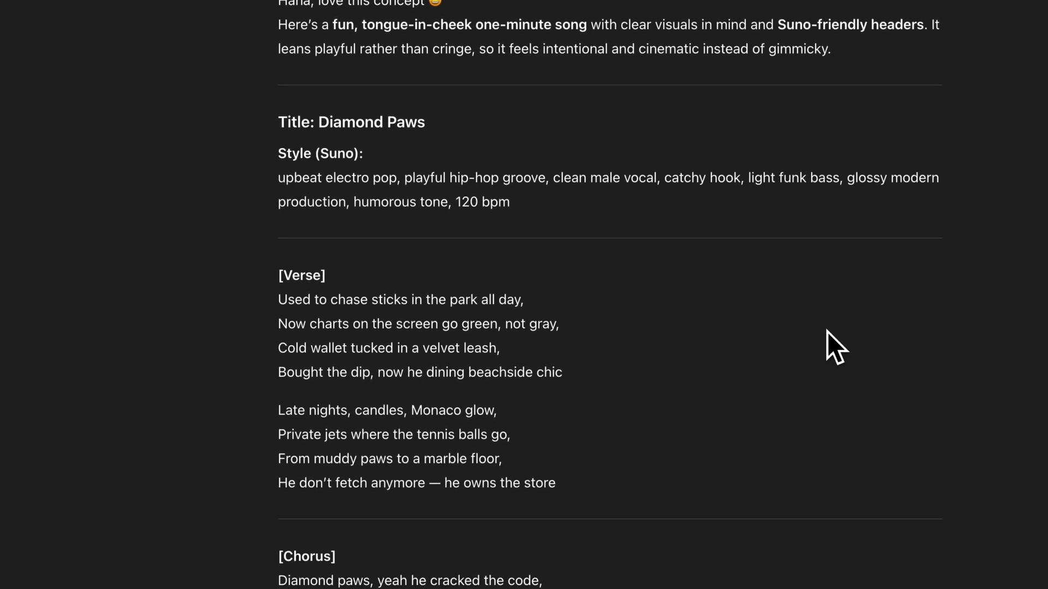
scroll(827, 332, down, 12)
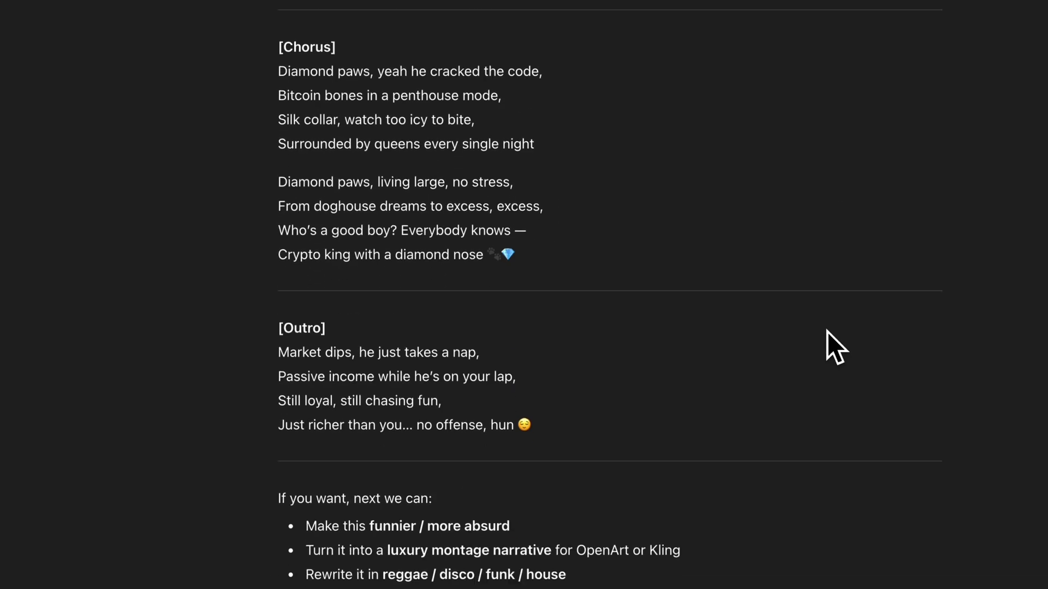
scroll(827, 331, down, 6)
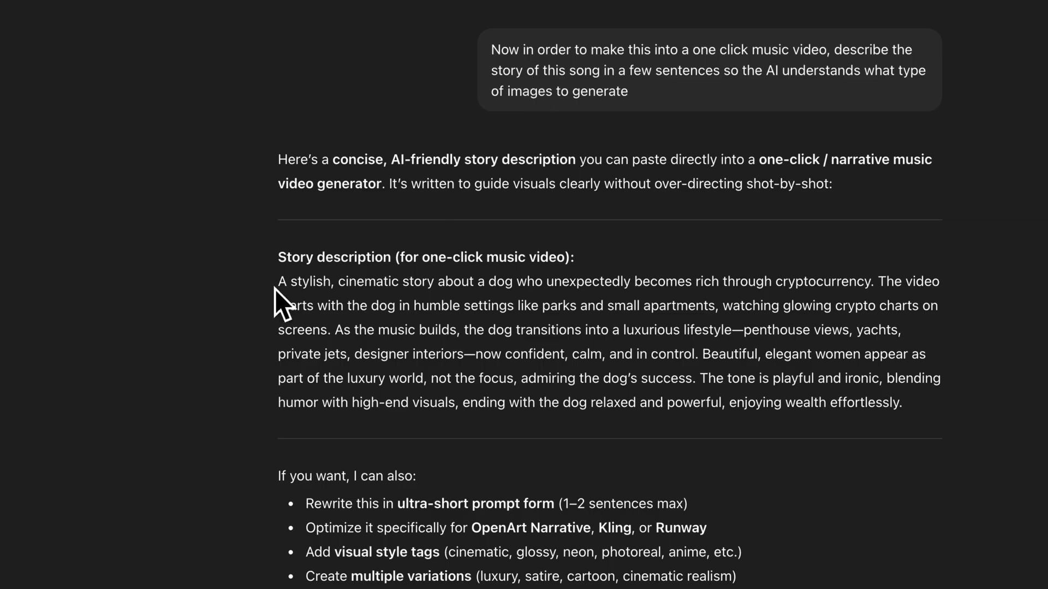
drag(274, 289, 915, 415)
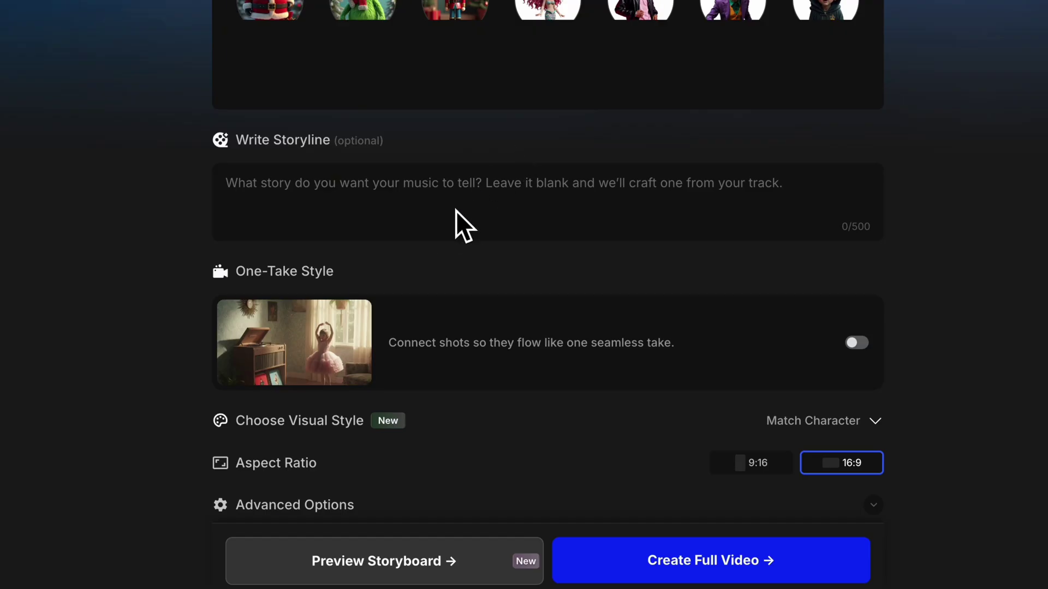
key(ctrl+v)
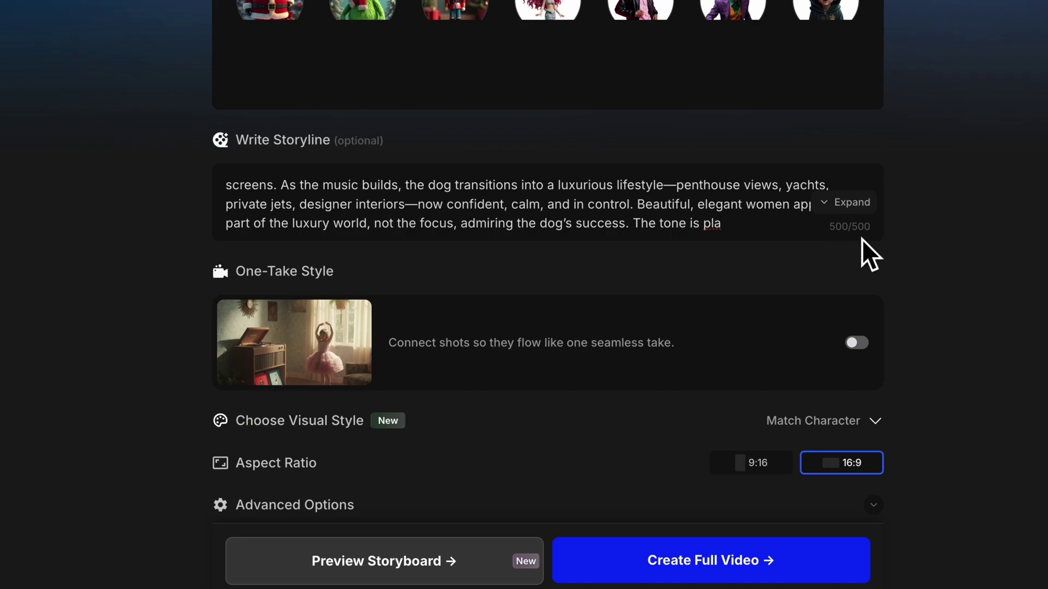
drag(745, 227, 634, 227)
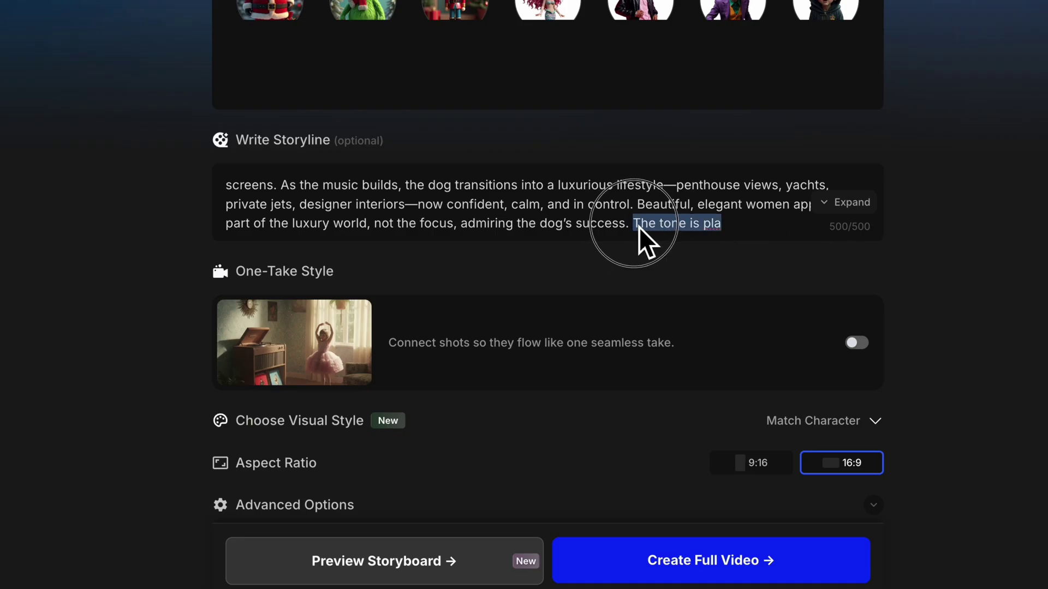
key(BackSpace)
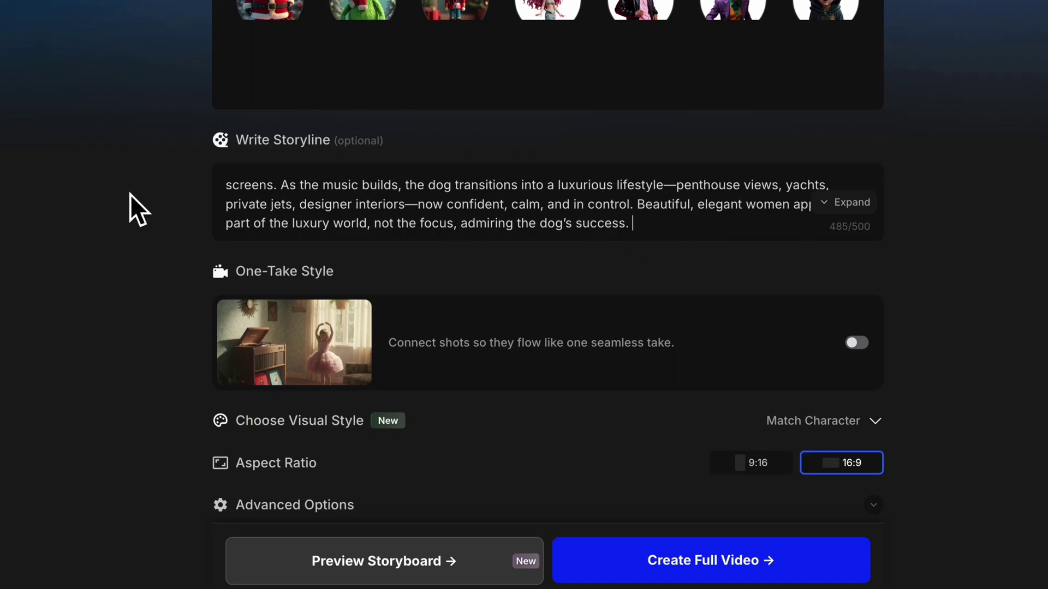
- Turn on One-Take Style for seamless shots and expand the visual style choices
scroll(130, 194, down, 1)
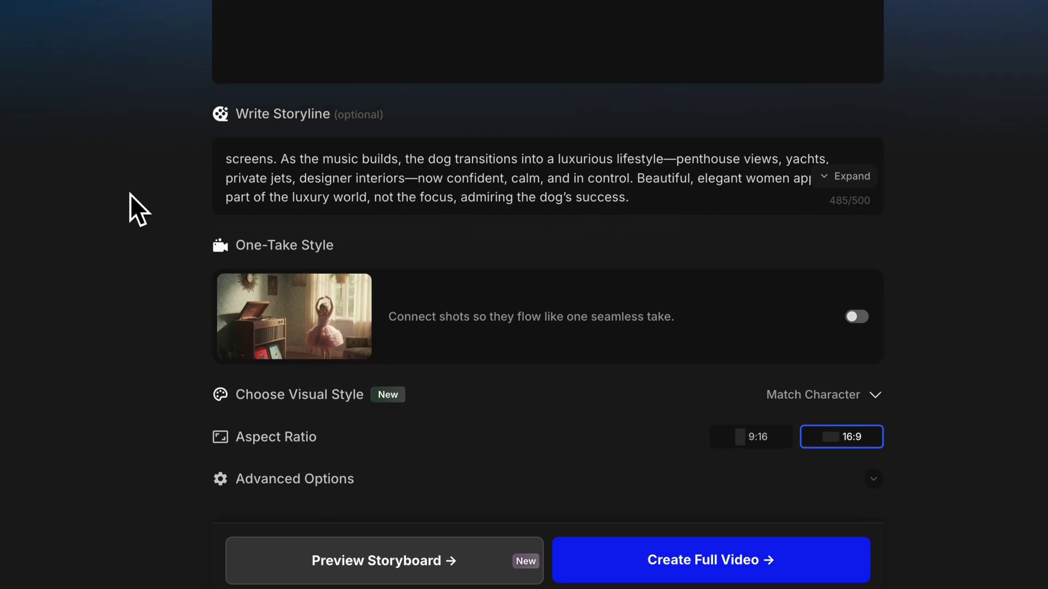
click(859, 321)
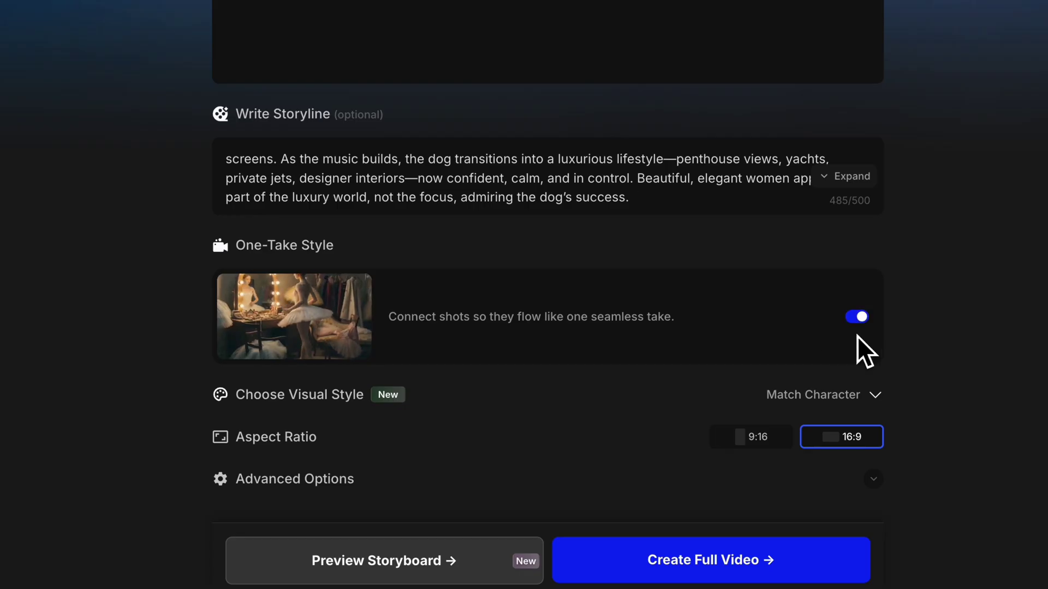
click(879, 400)
scroll(941, 303, down, 1)
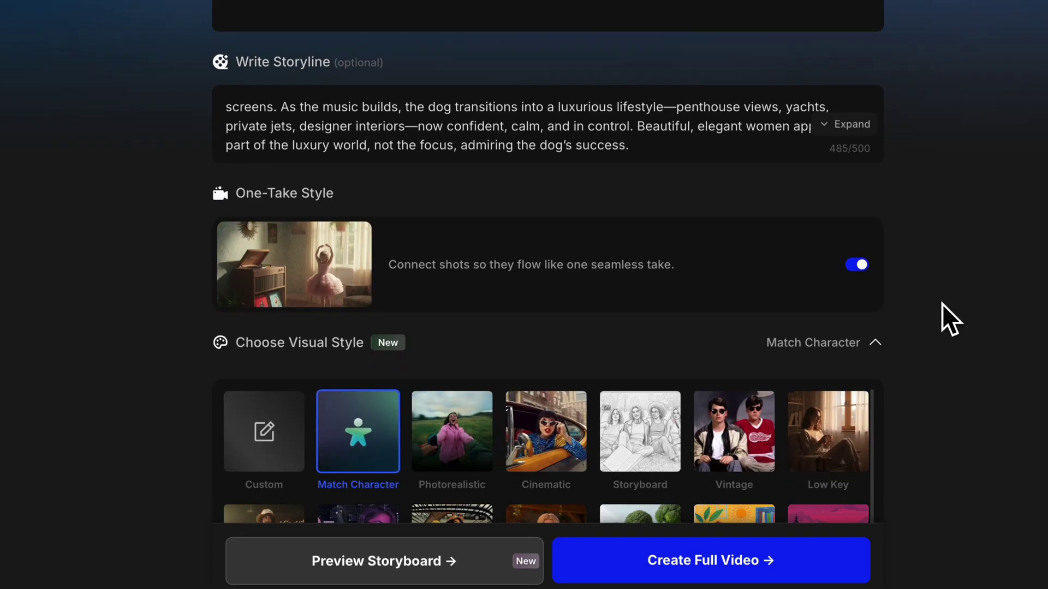
scroll(941, 304, down, 3)
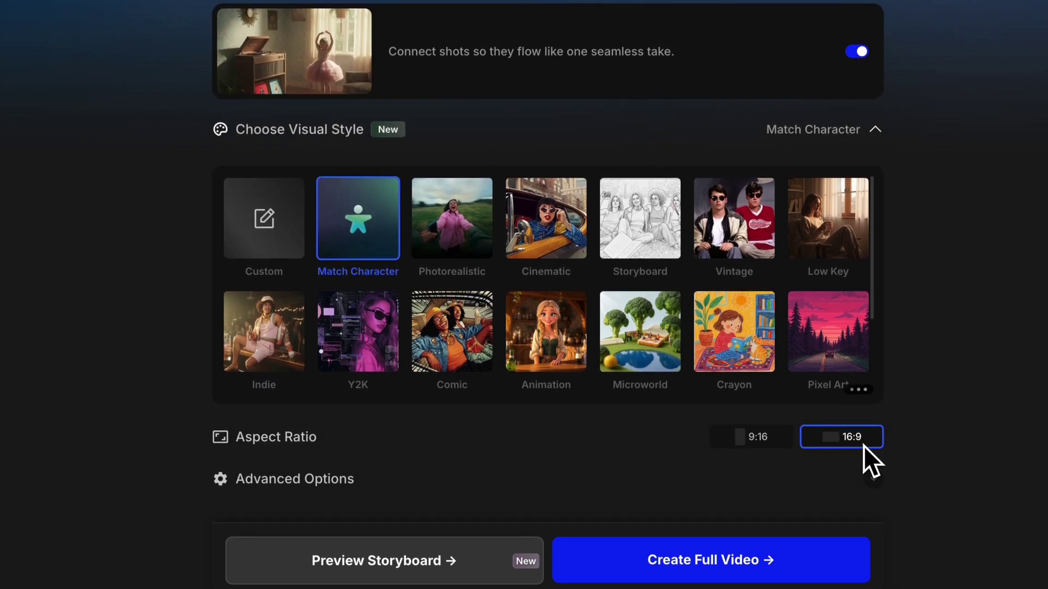
- Expand the advanced options and turn off Show Captions
click(876, 480)
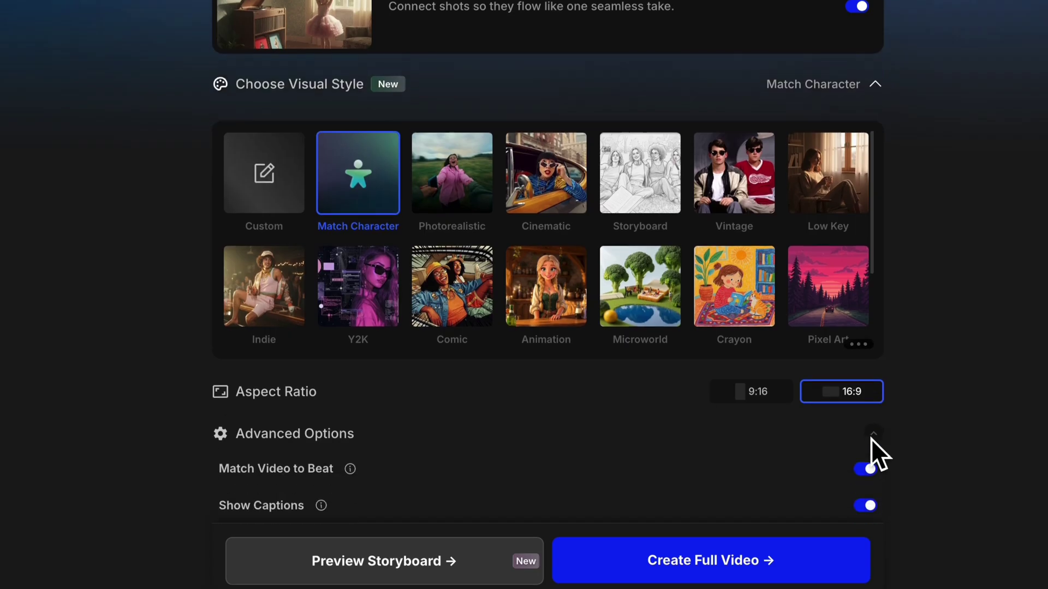
scroll(764, 411, down, 3)
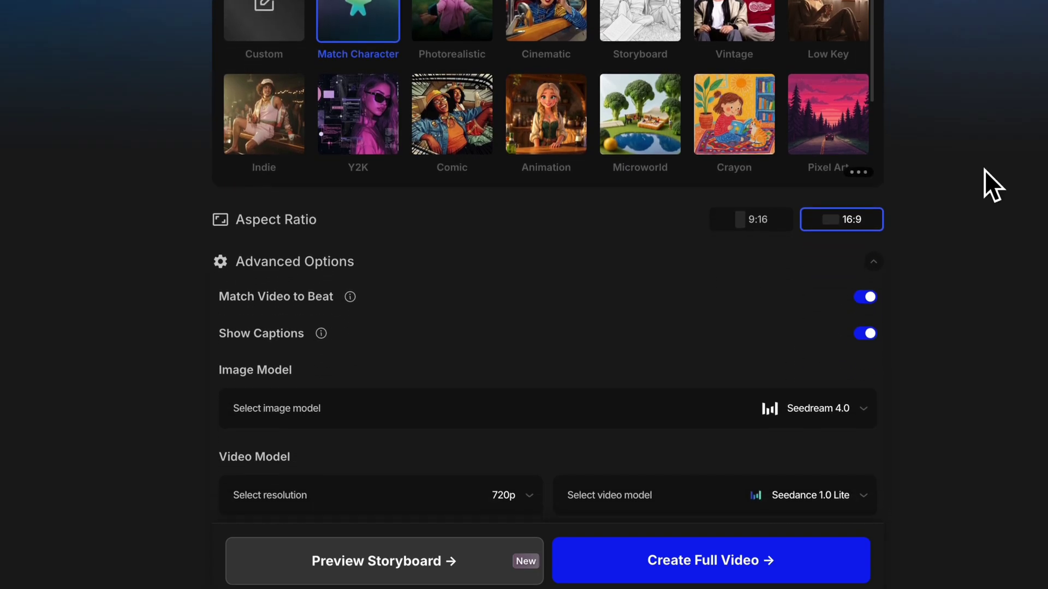
scroll(983, 169, down, 1)
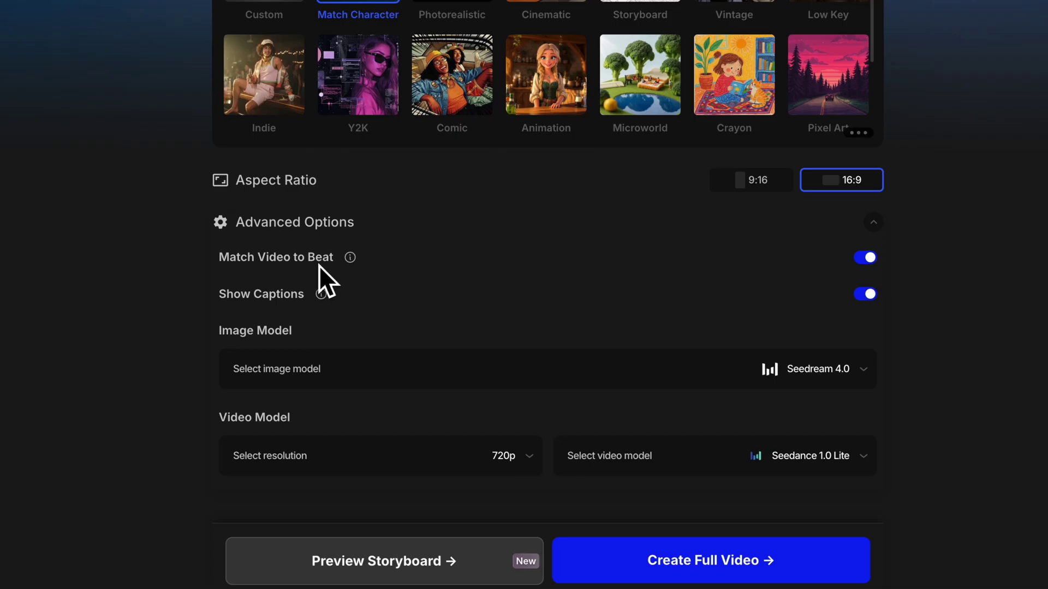
click(871, 300)
- Set the image model to Nano Banana Pro and check the storyboard preview's credit cost
click(660, 382)
click(938, 382)
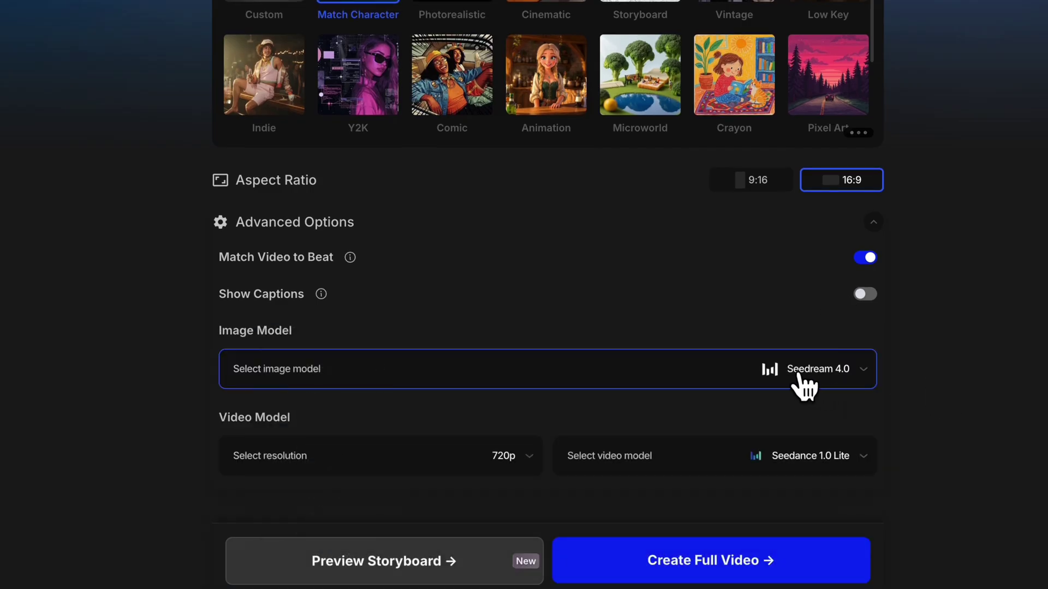
click(805, 370)
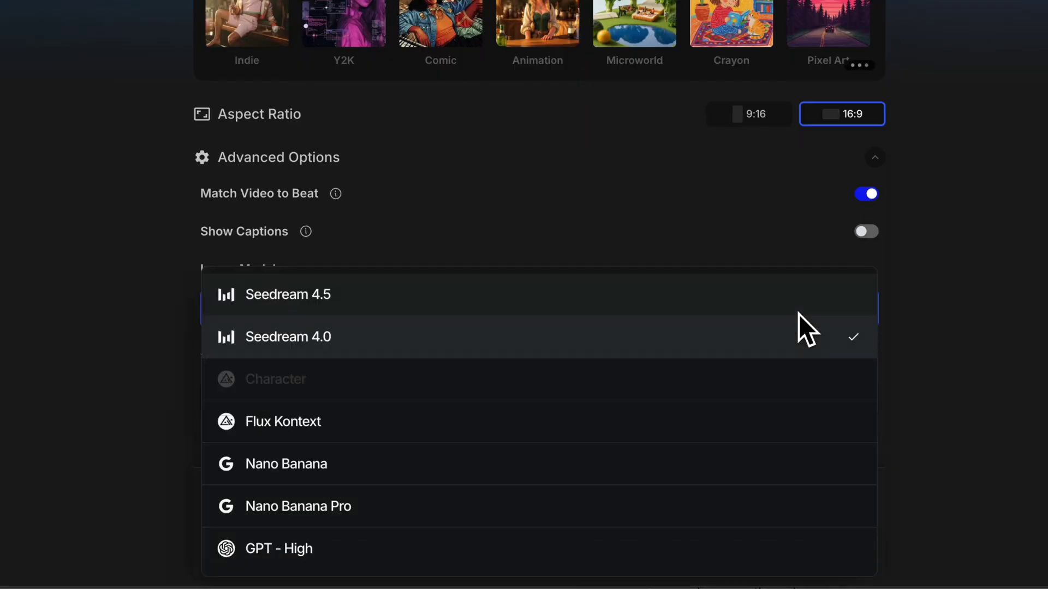
click(425, 511)
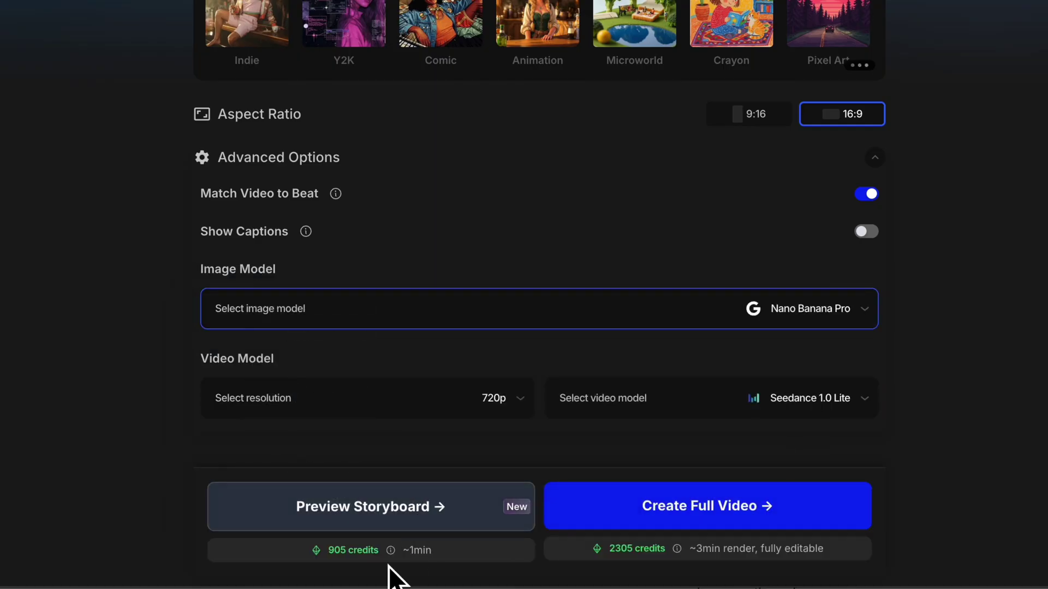
drag(309, 561, 386, 567)
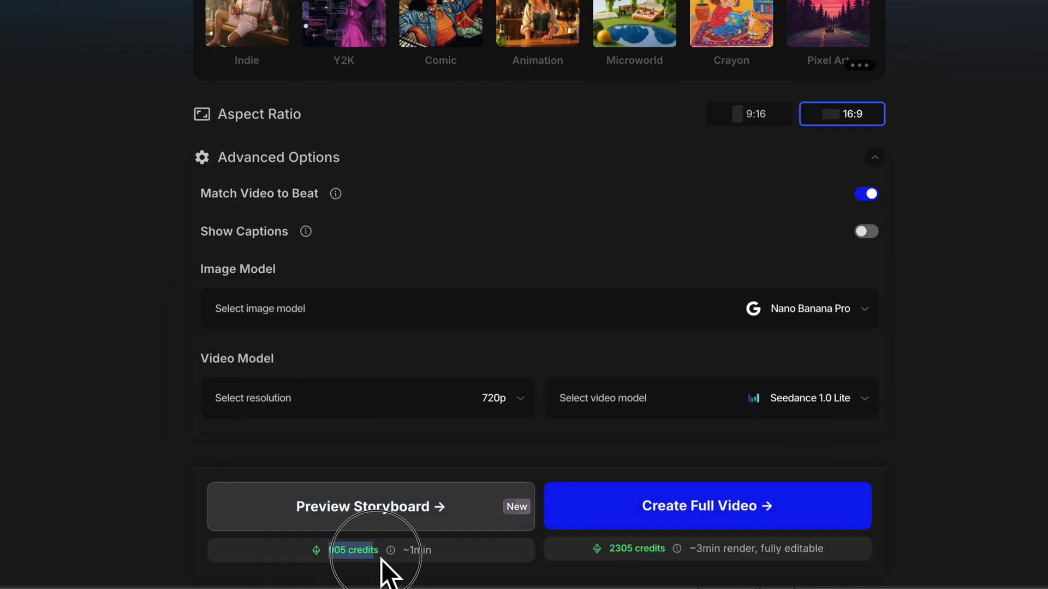
- Try Seedream 4.5 as the image model to compare credit costs, and switch back to Nano Banana Pro
click(290, 315)
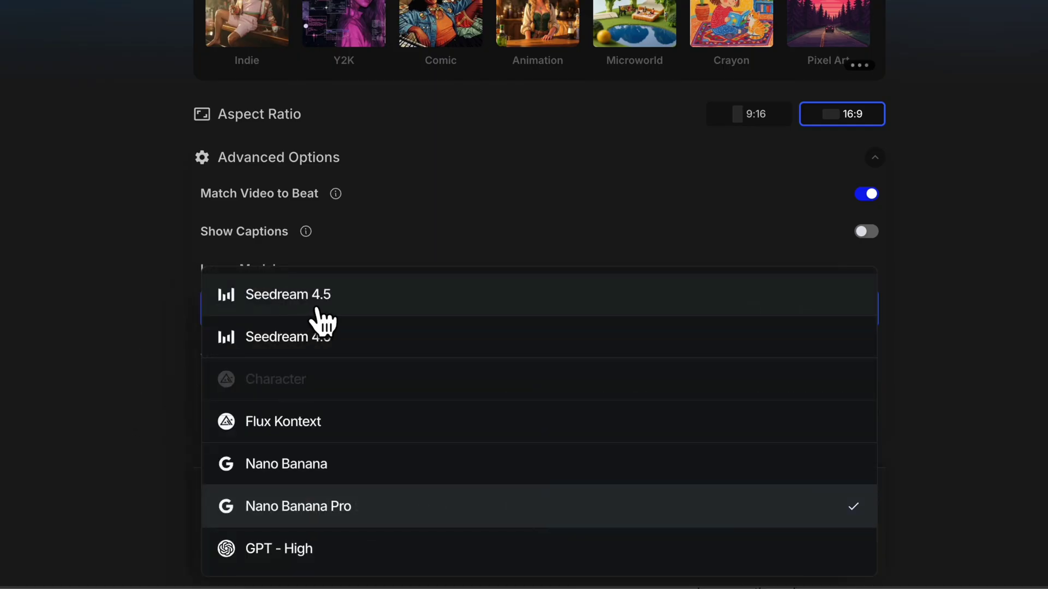
click(323, 306)
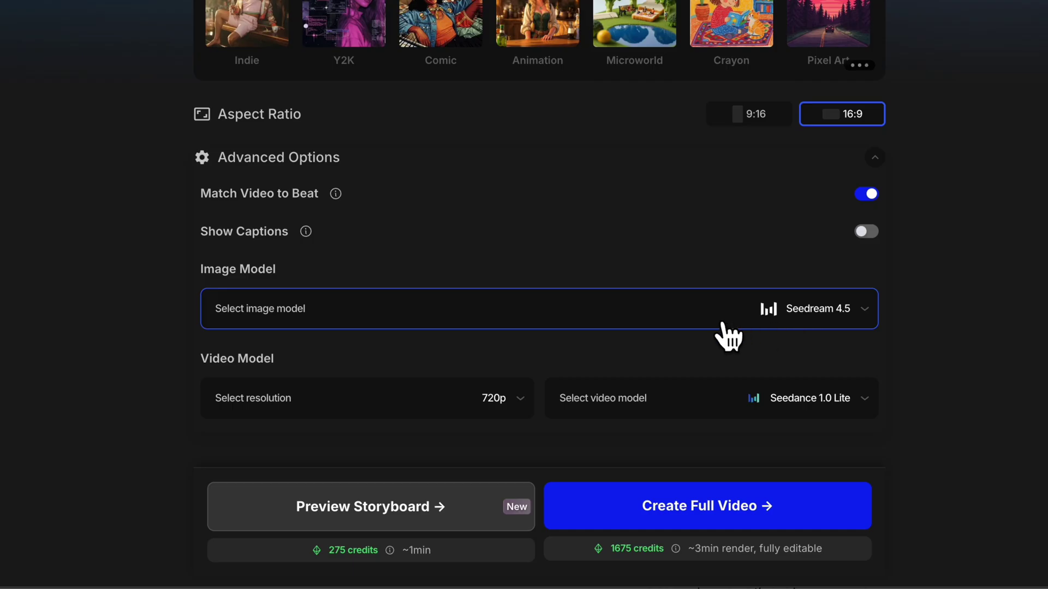
click(698, 326)
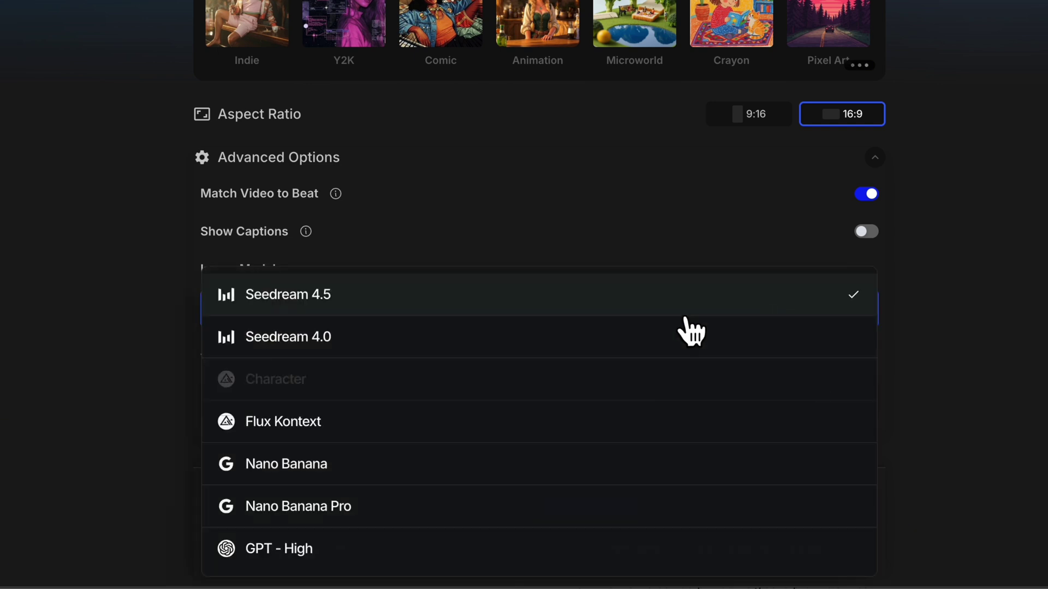
click(524, 513)
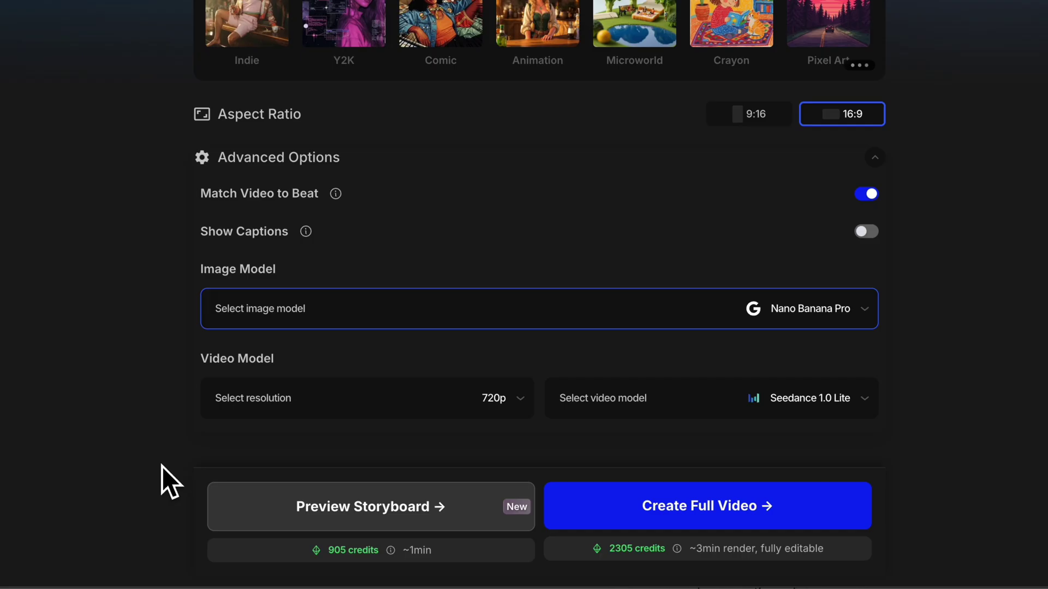
click(916, 358)
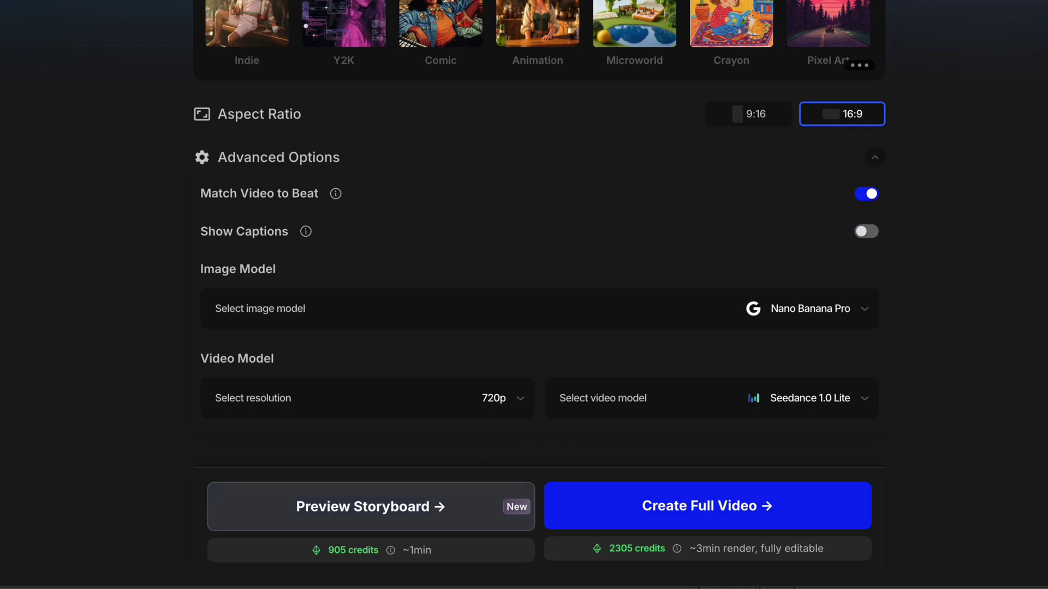
- Compare the full video's credit cost at 720p and 1080p, and set the video resolution to 1080p
click(475, 408)
click(382, 535)
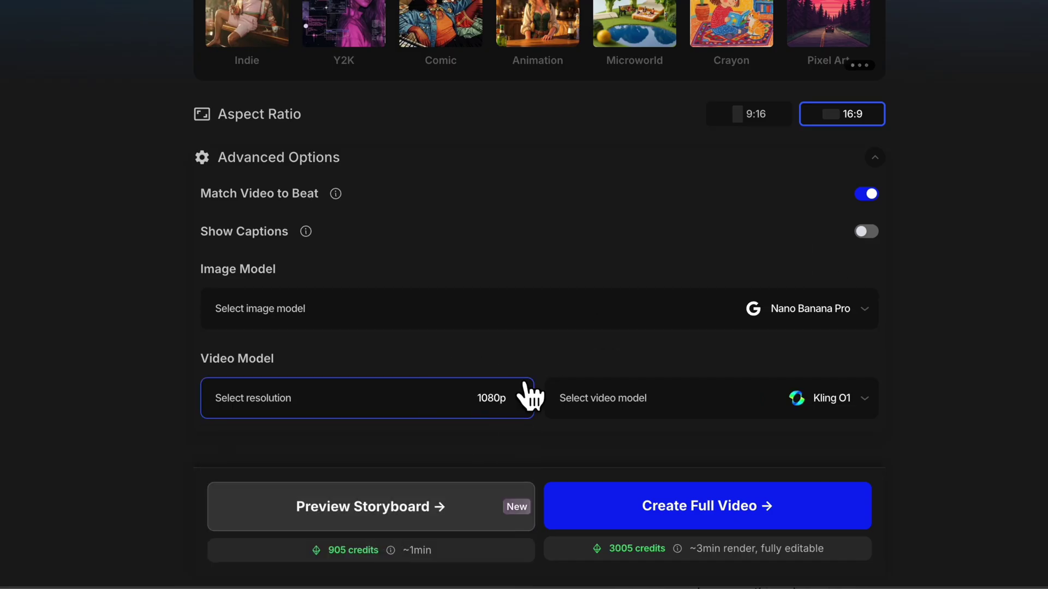
click(503, 405)
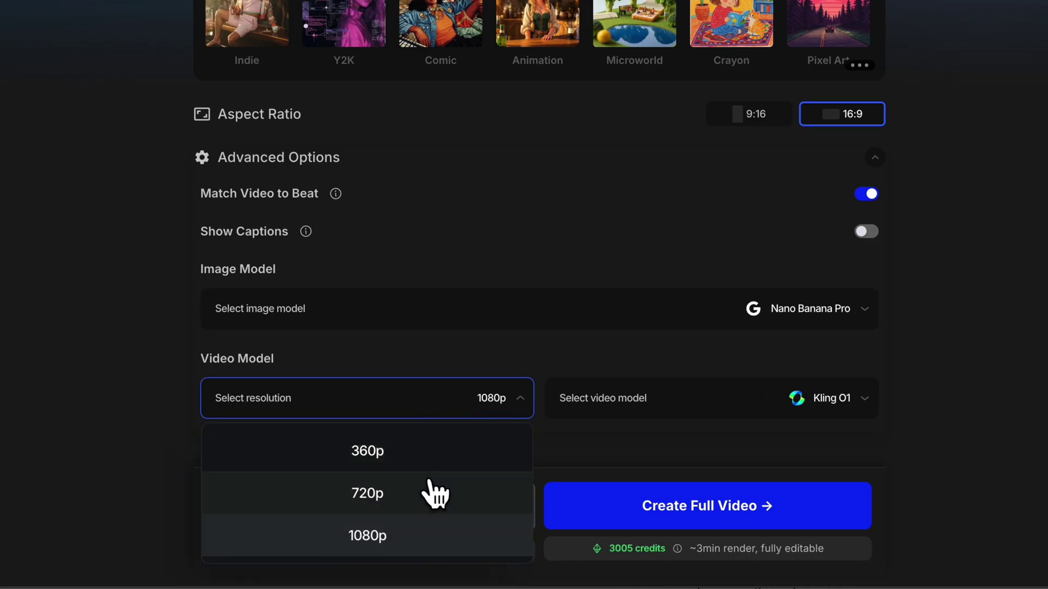
click(433, 492)
click(447, 402)
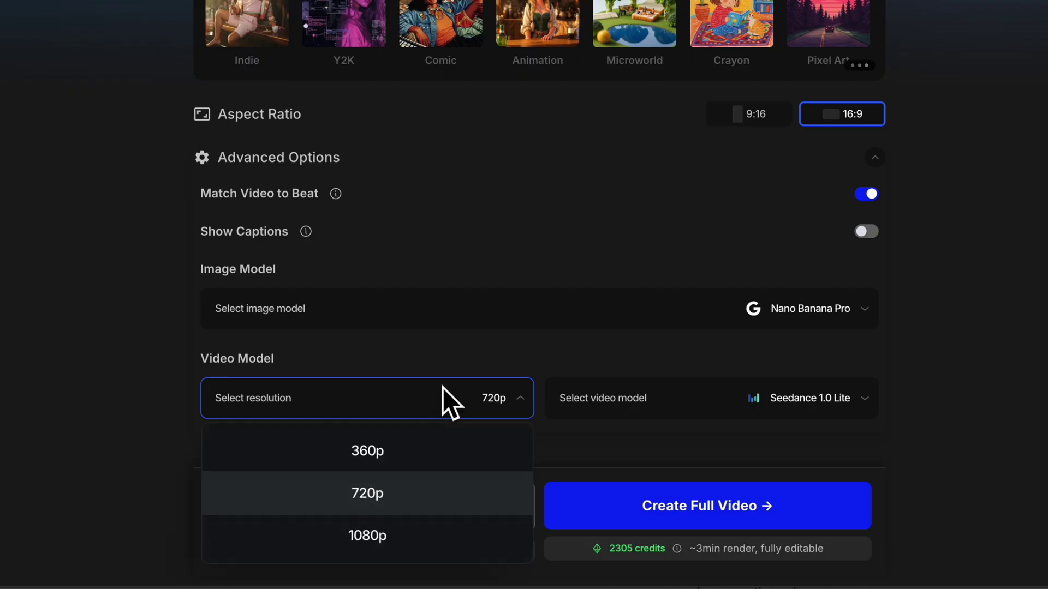
click(377, 538)
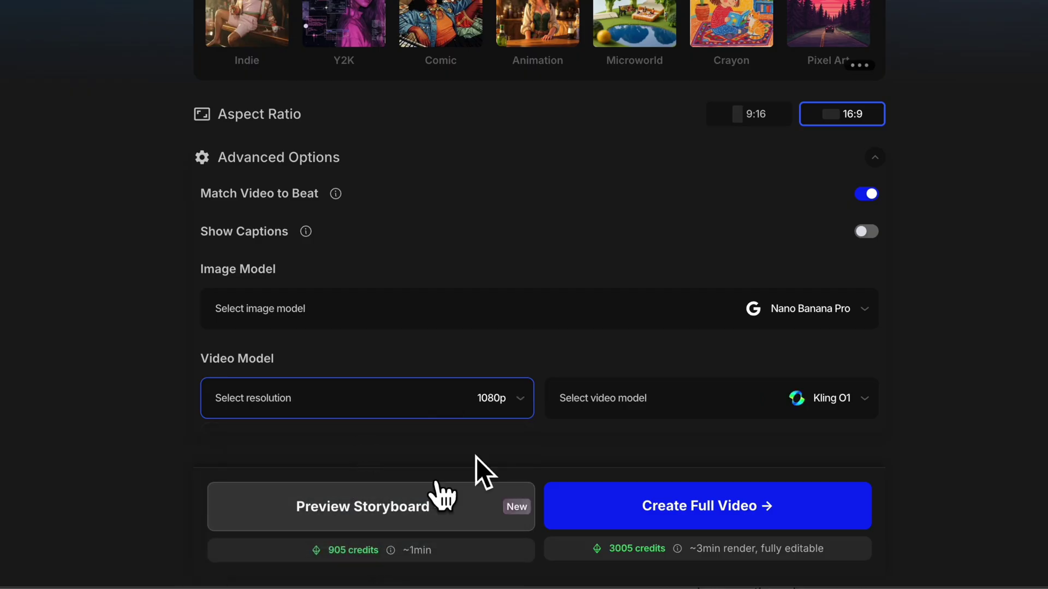
- Try Kling 2.5 as the video model to compare credit costs, and switch back to Kling O1
click(646, 390)
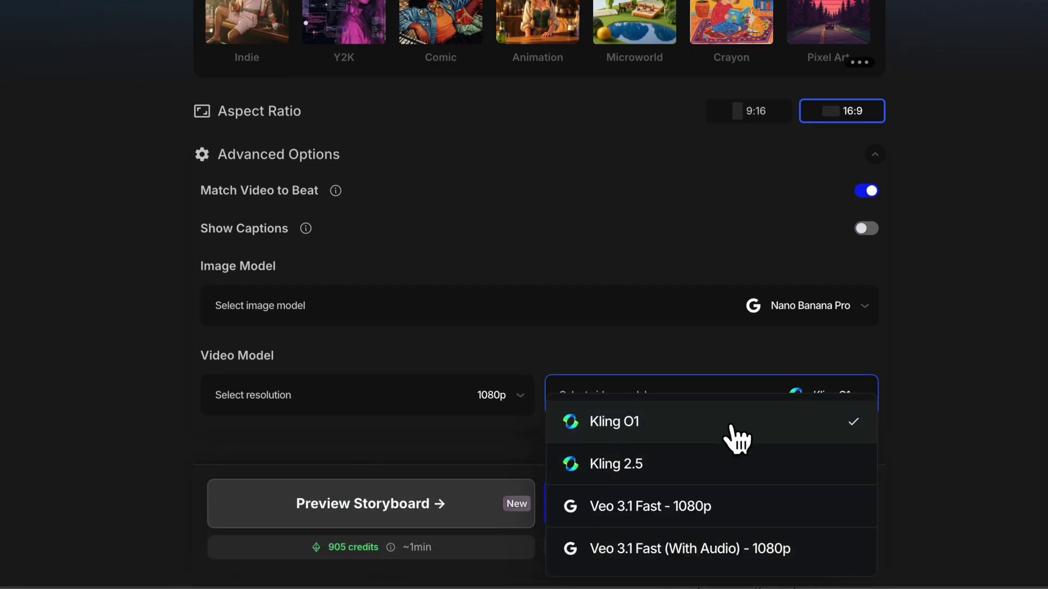
click(797, 470)
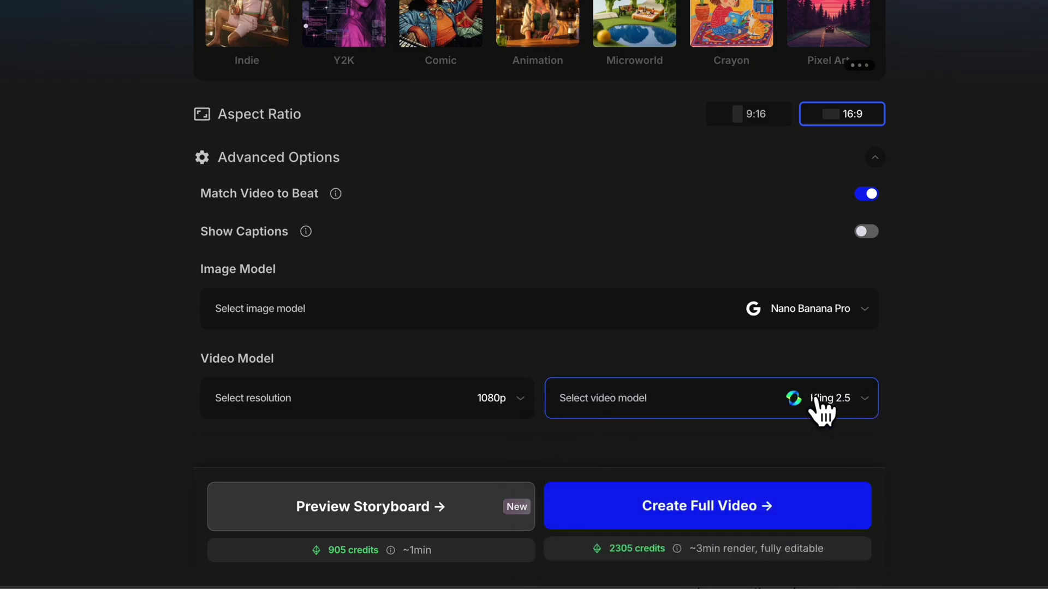
click(718, 400)
click(709, 421)
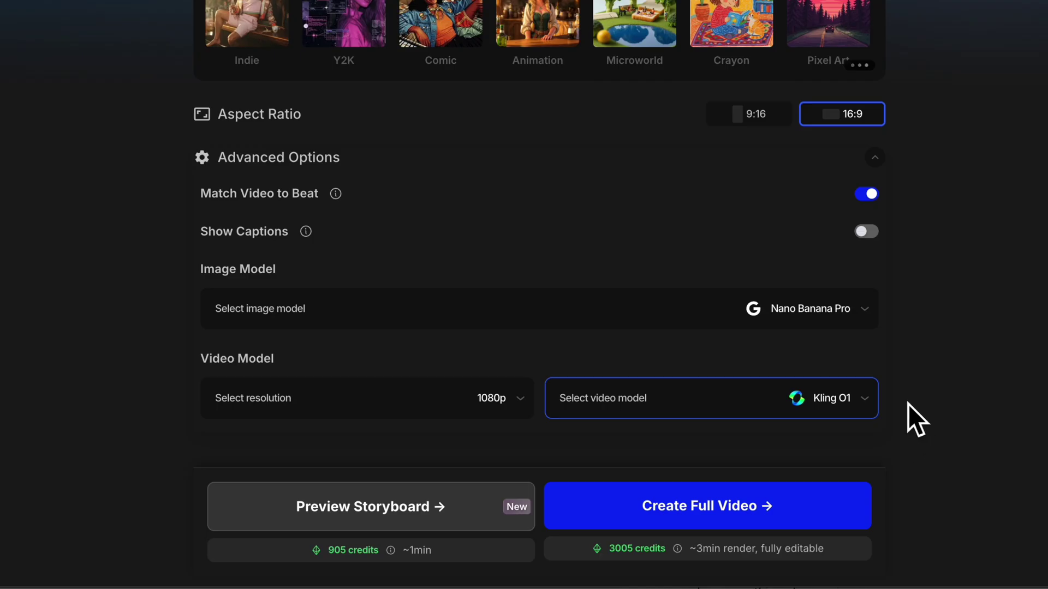
- Set the video model to Kling 2.5 and generate the storyboard preview
click(822, 408)
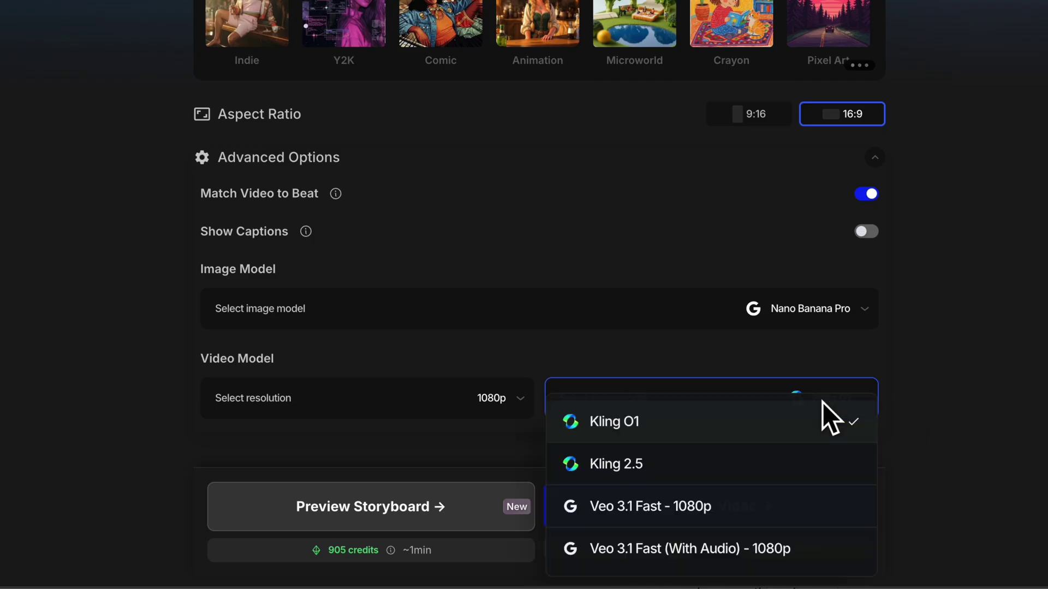
click(741, 480)
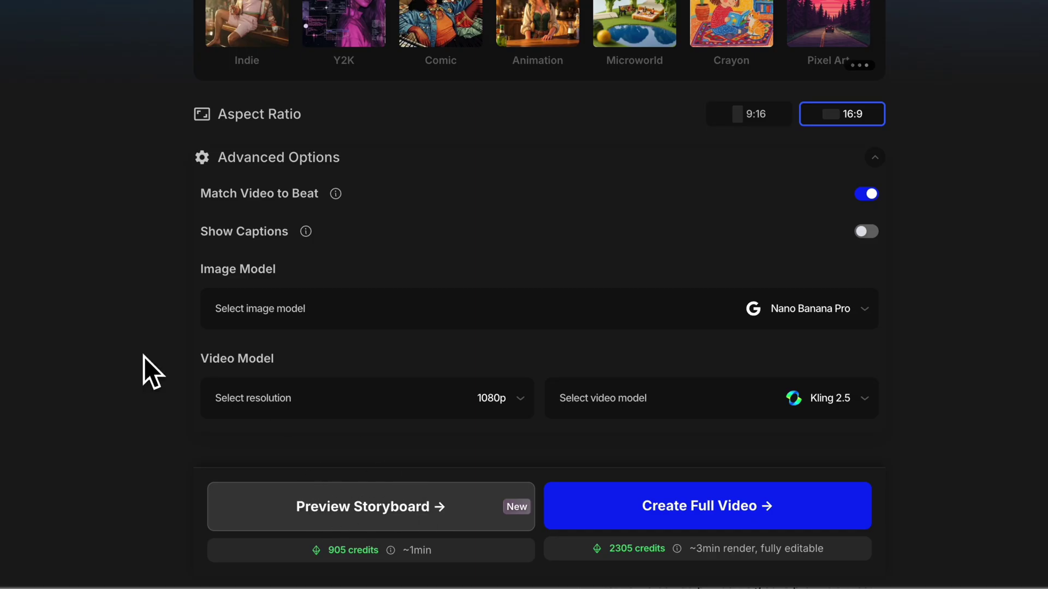
click(315, 516)
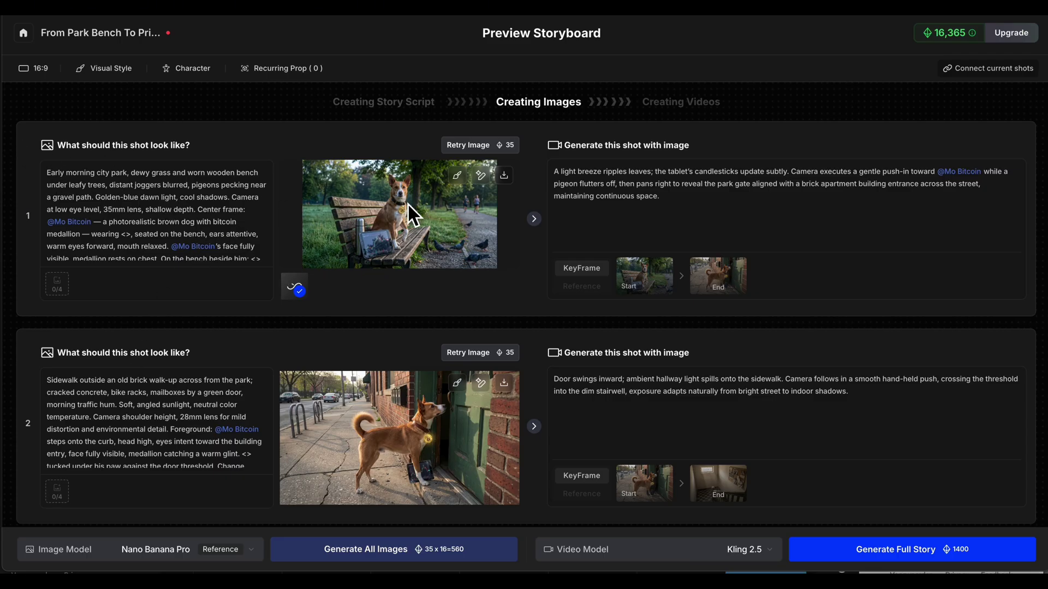
- Inspect shot 1's image at full size and read its video prompt
mouse_move(502, 253)
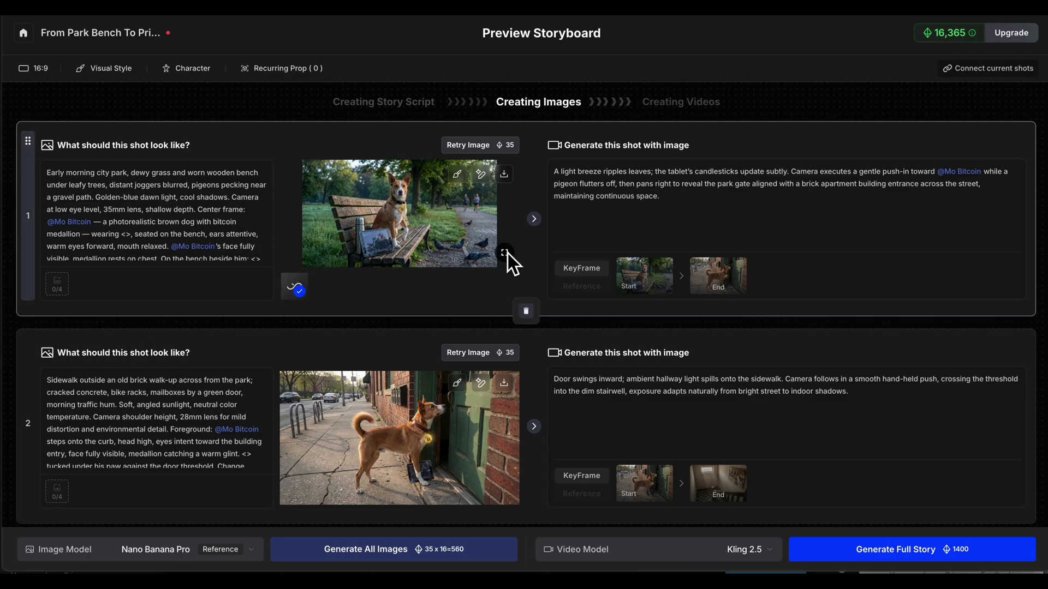
click(505, 255)
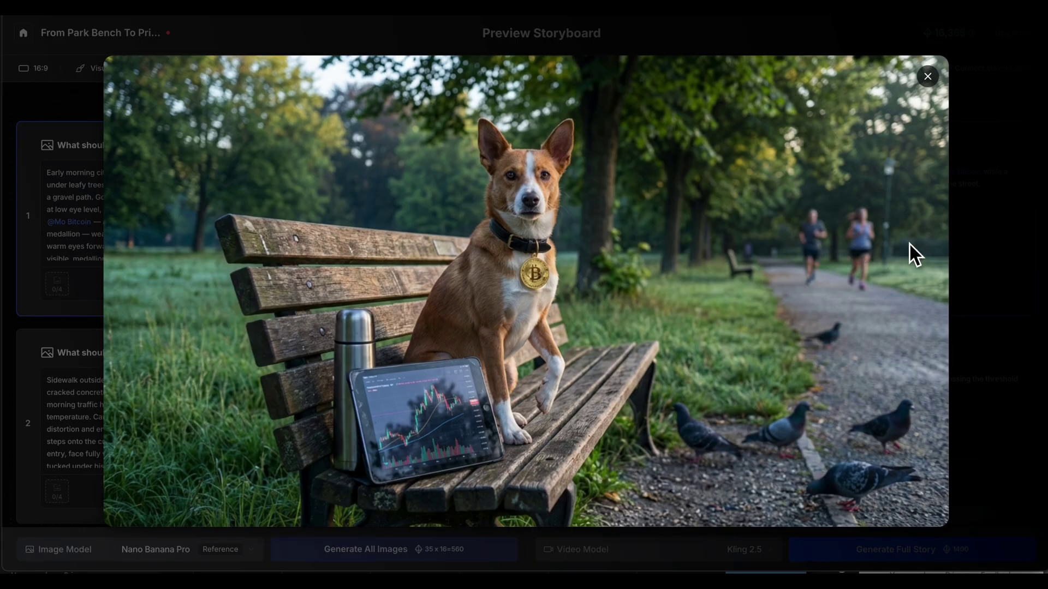
click(928, 76)
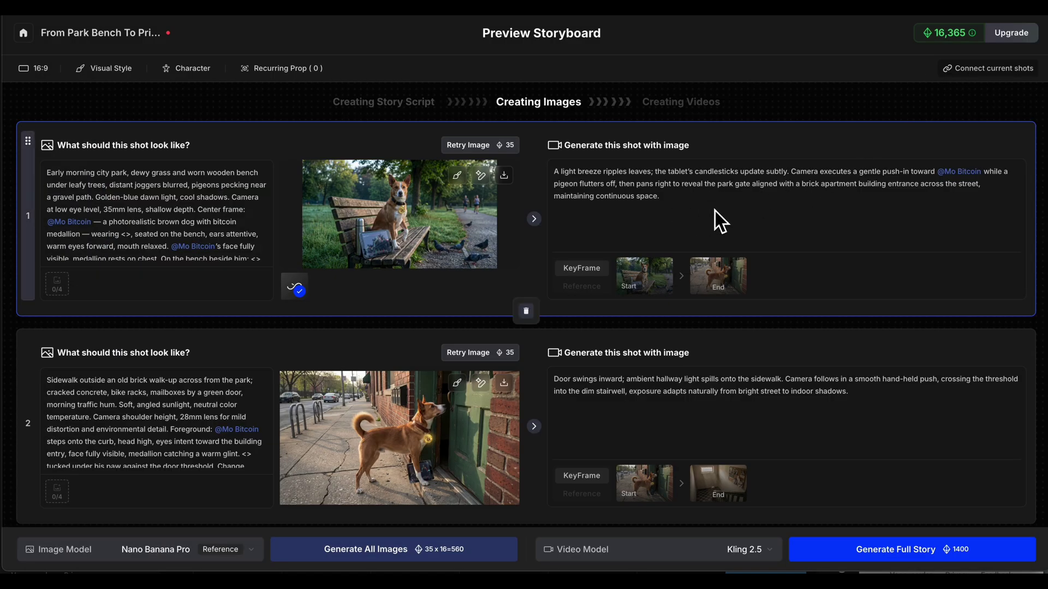
click(689, 206)
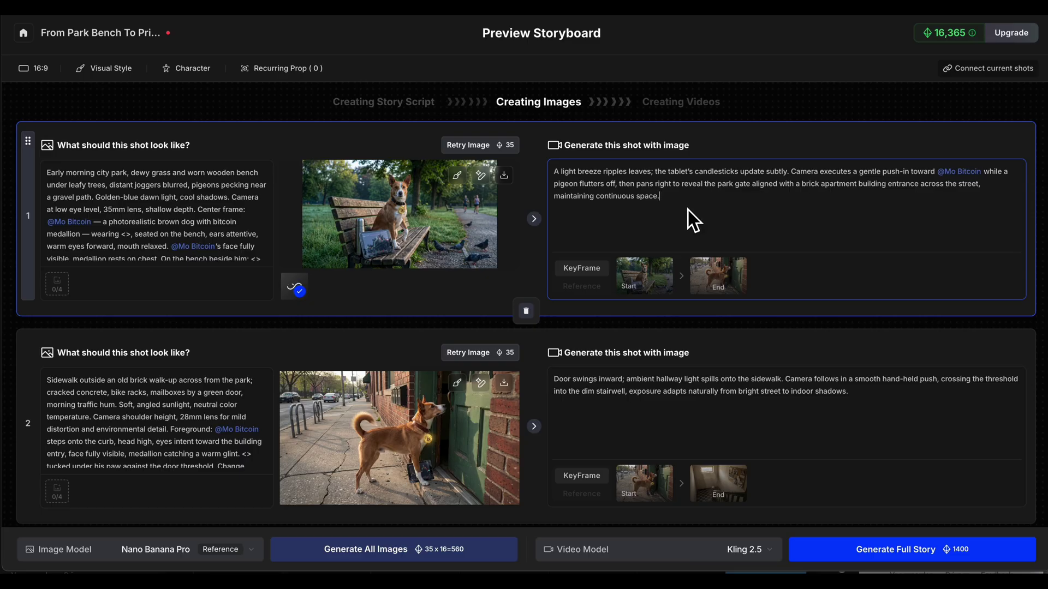
scroll(655, 216, down, 1)
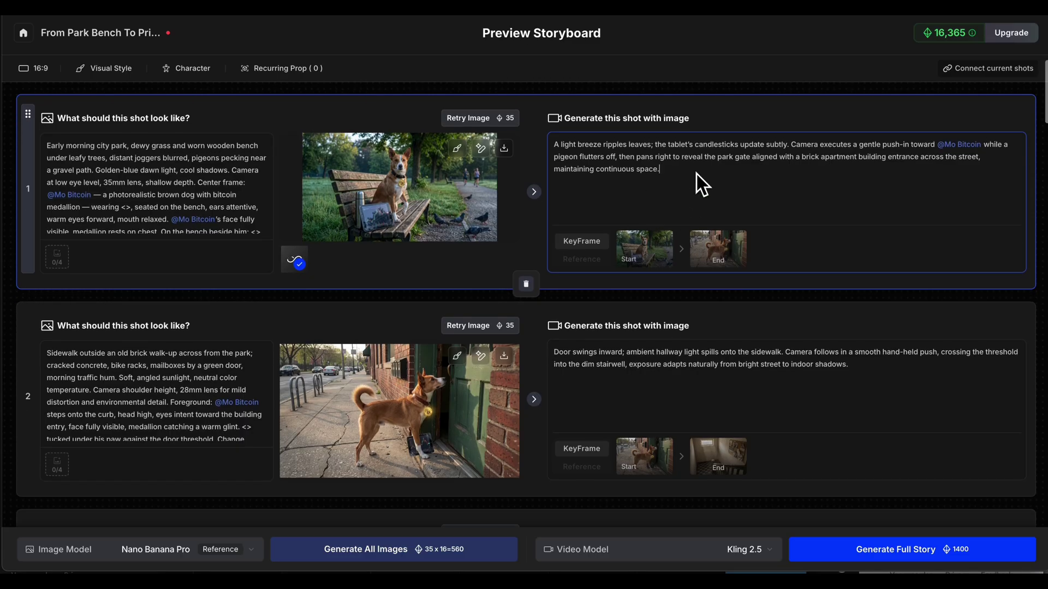
click(696, 176)
drag(697, 176, 553, 176)
click(610, 191)
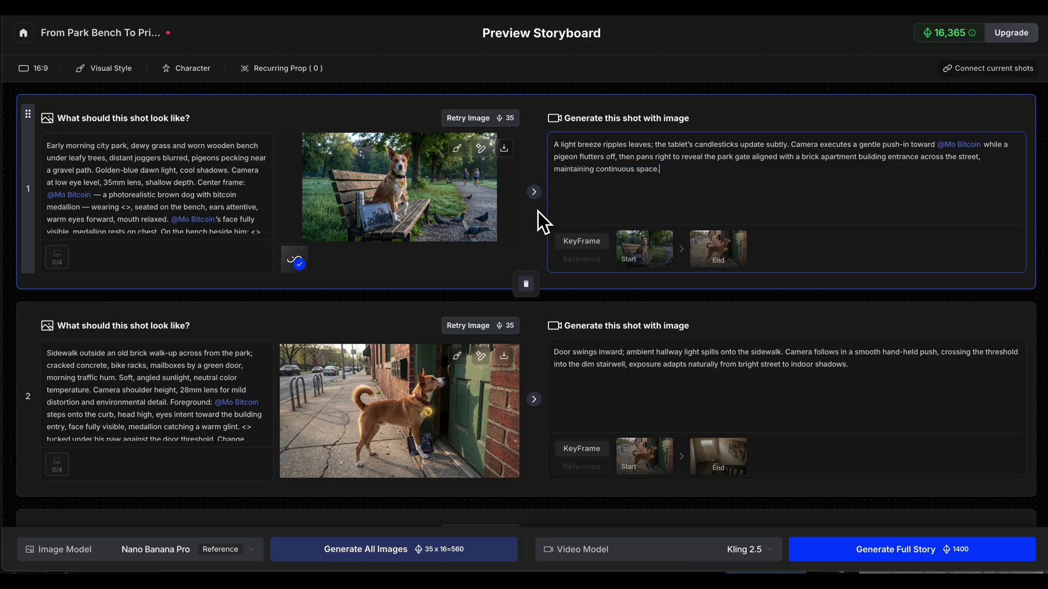
- Inspect shot 2's sidewalk image at full size
scroll(538, 212, down, 1)
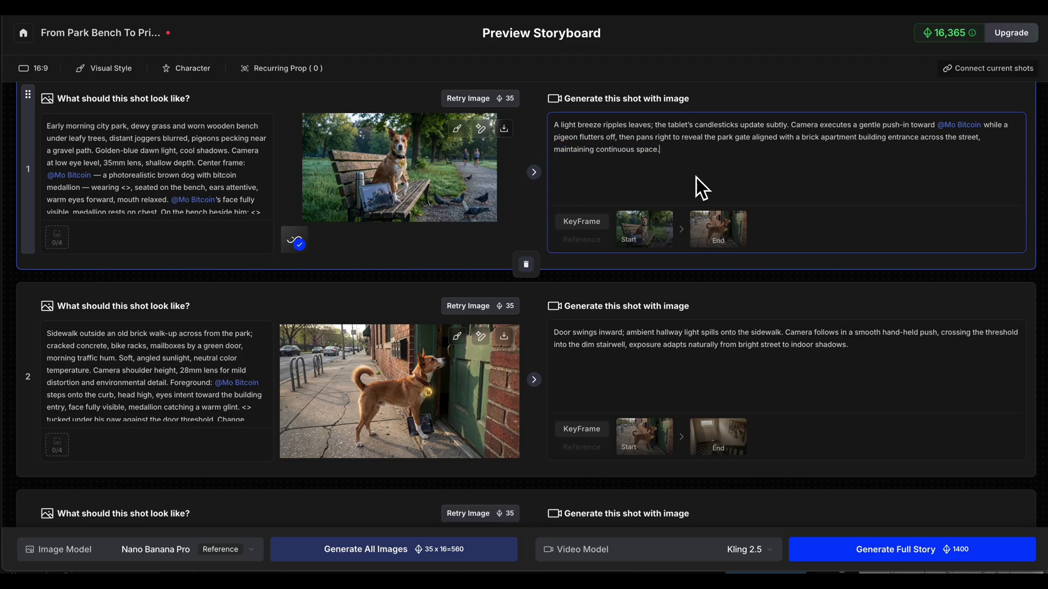
scroll(551, 224, down, 3)
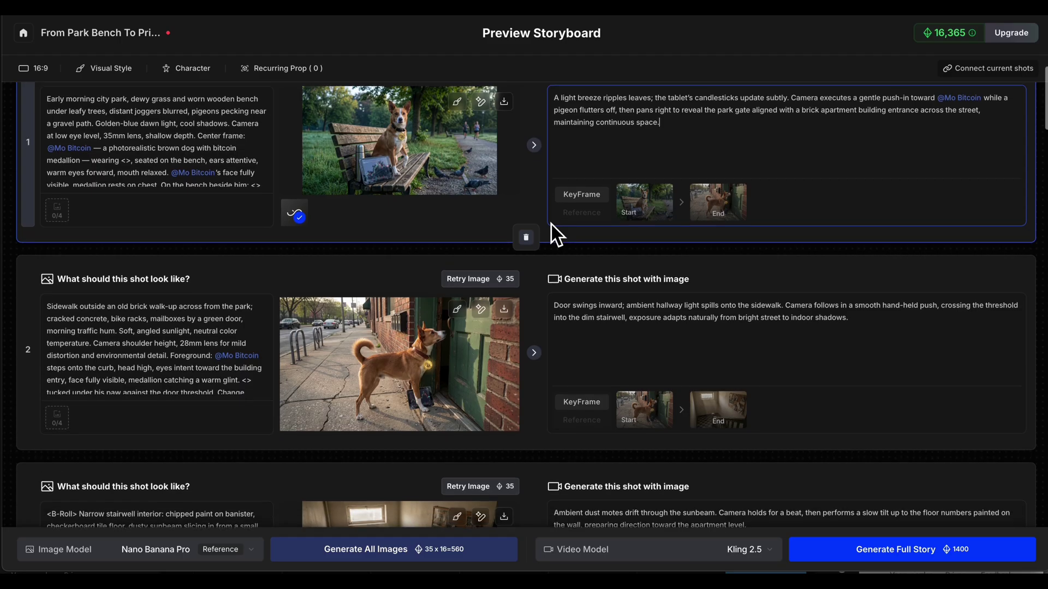
scroll(493, 331, down, 1)
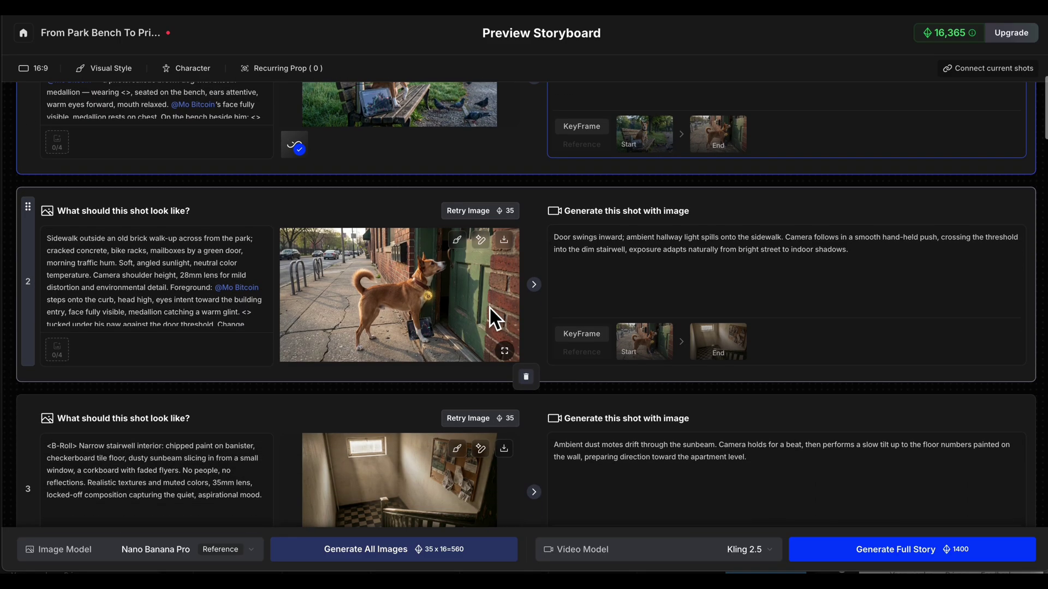
click(508, 353)
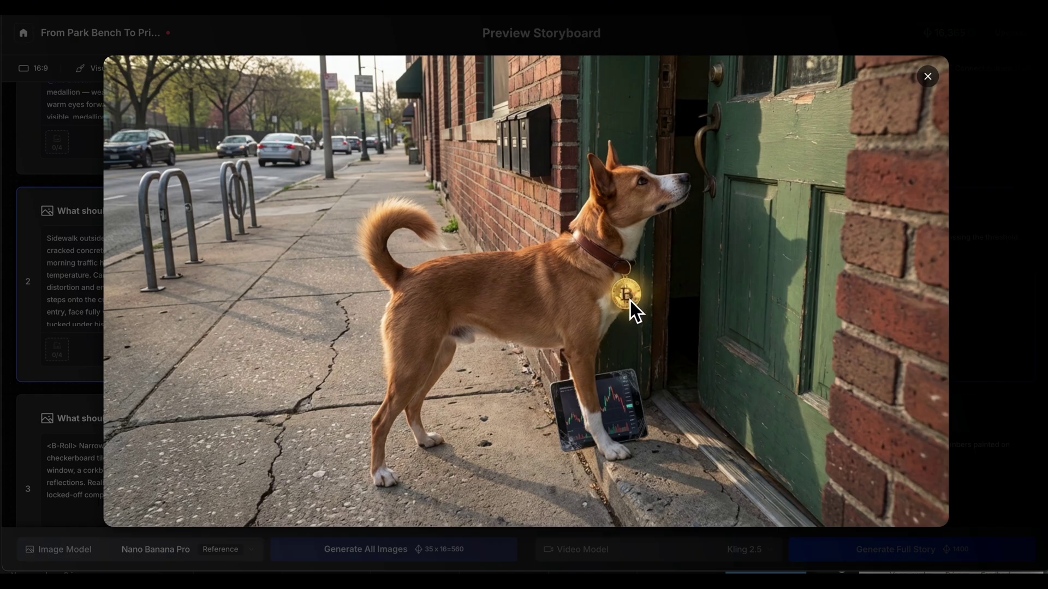
click(928, 77)
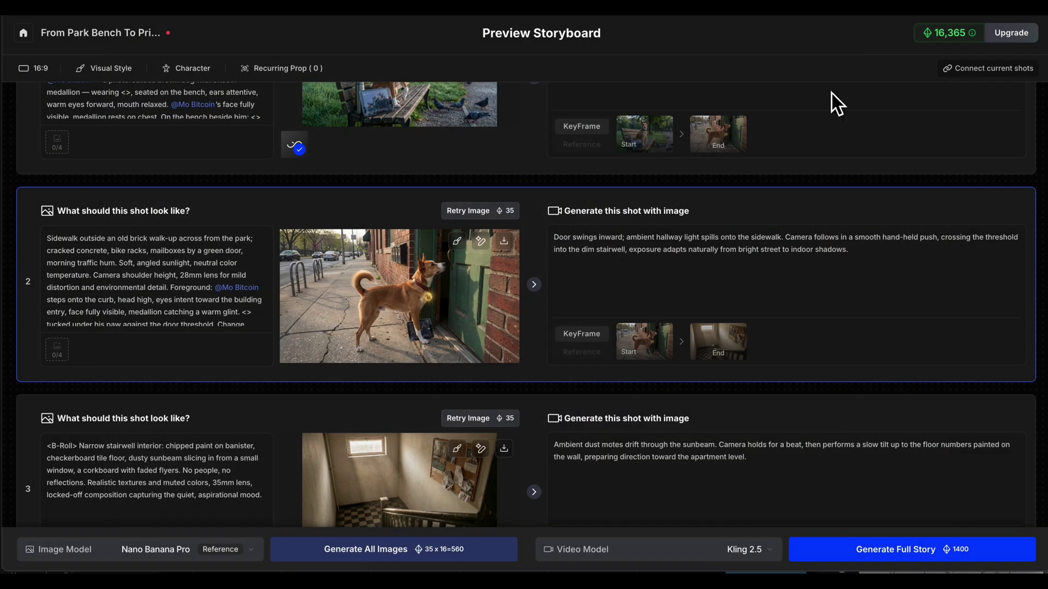
- Review shot 3's stairwell image and inspect shot 4's studio apartment image at full size
scroll(434, 249, down, 1)
scroll(434, 250, down, 5)
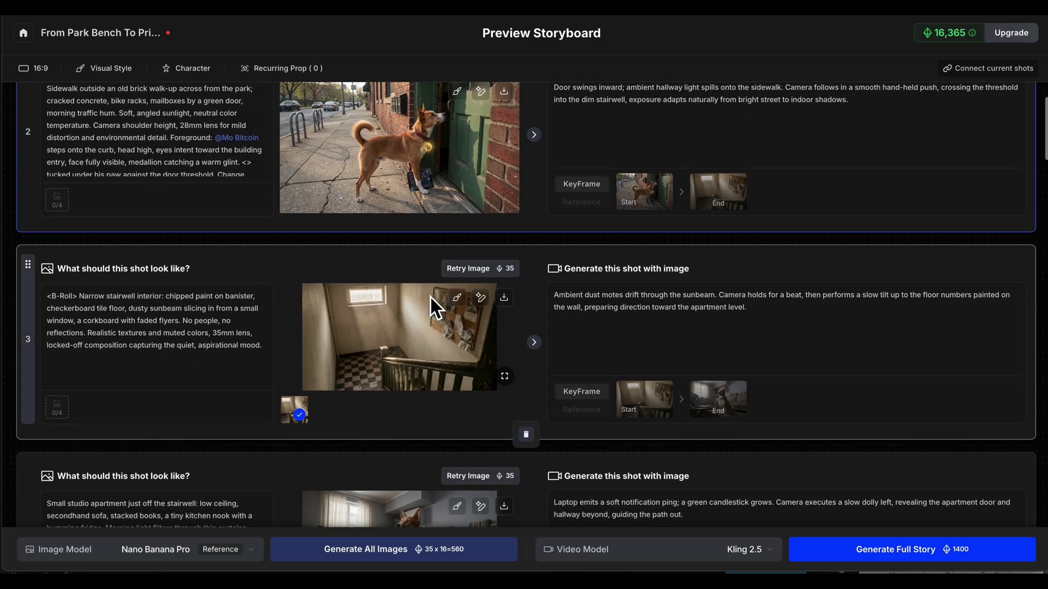
scroll(411, 182, down, 2)
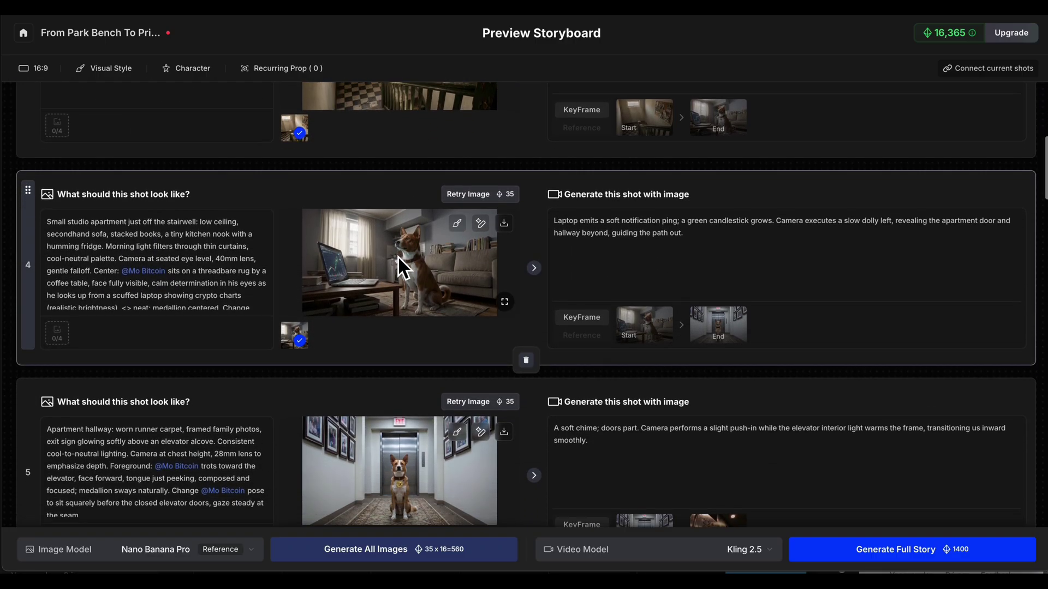
click(505, 304)
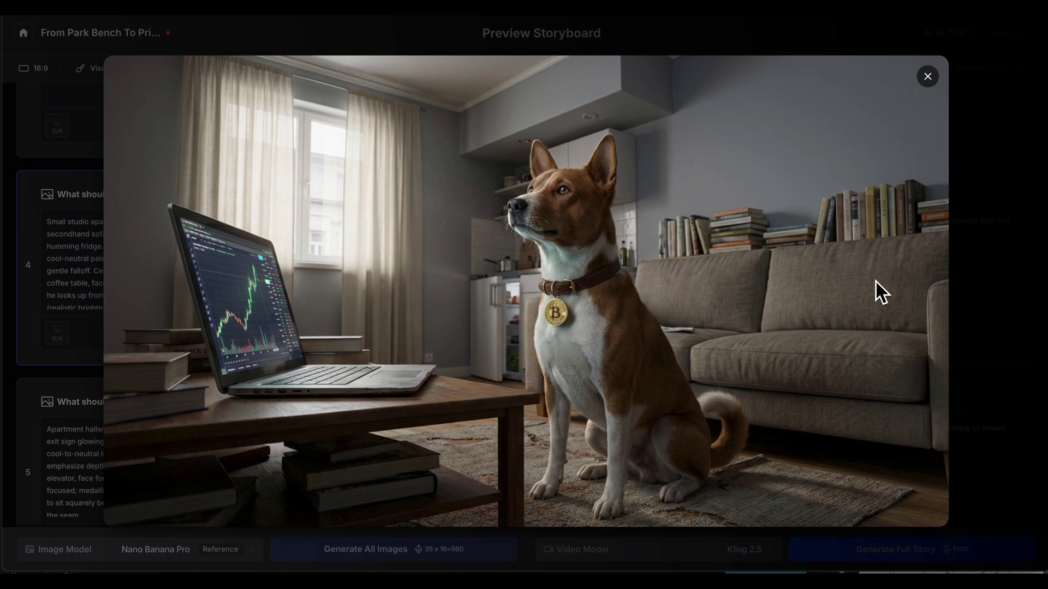
click(927, 76)
- Review shots 5 to 7 and inspect shot 8's penthouse living room image at full size
scroll(302, 323, down, 5)
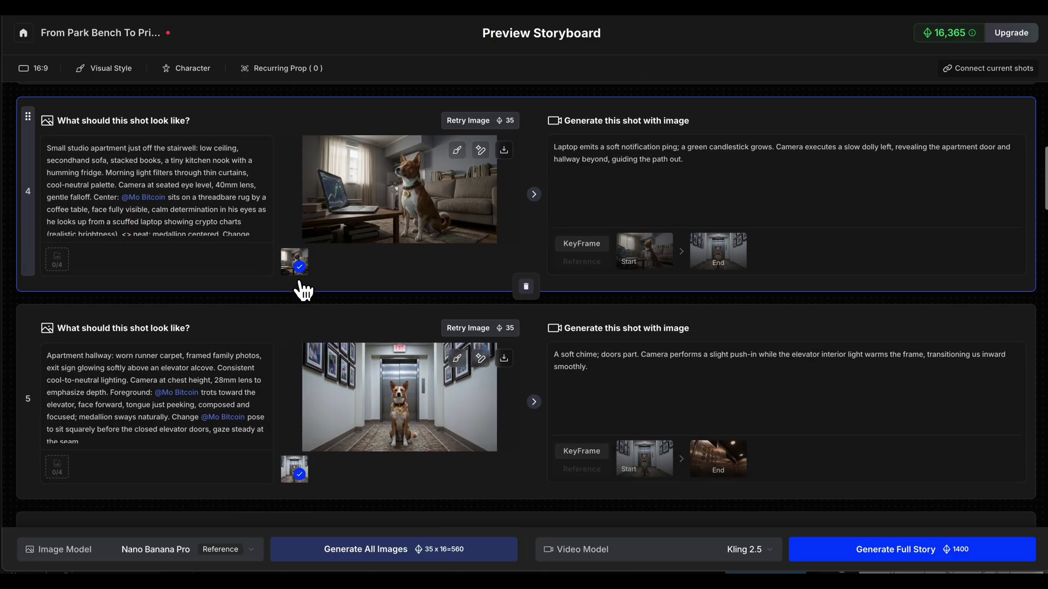
scroll(303, 325, down, 8)
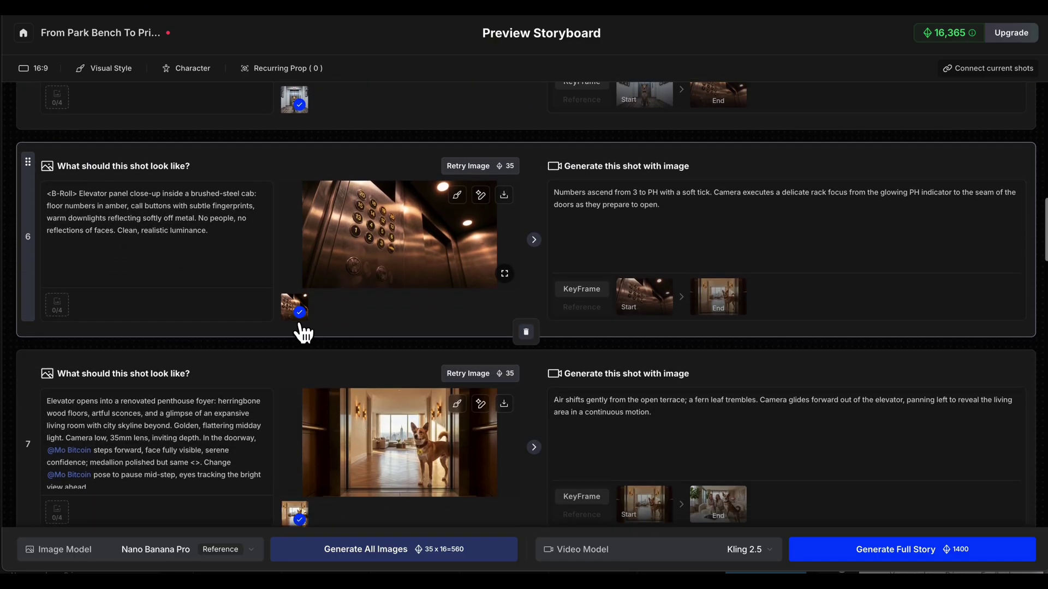
scroll(299, 319, down, 2)
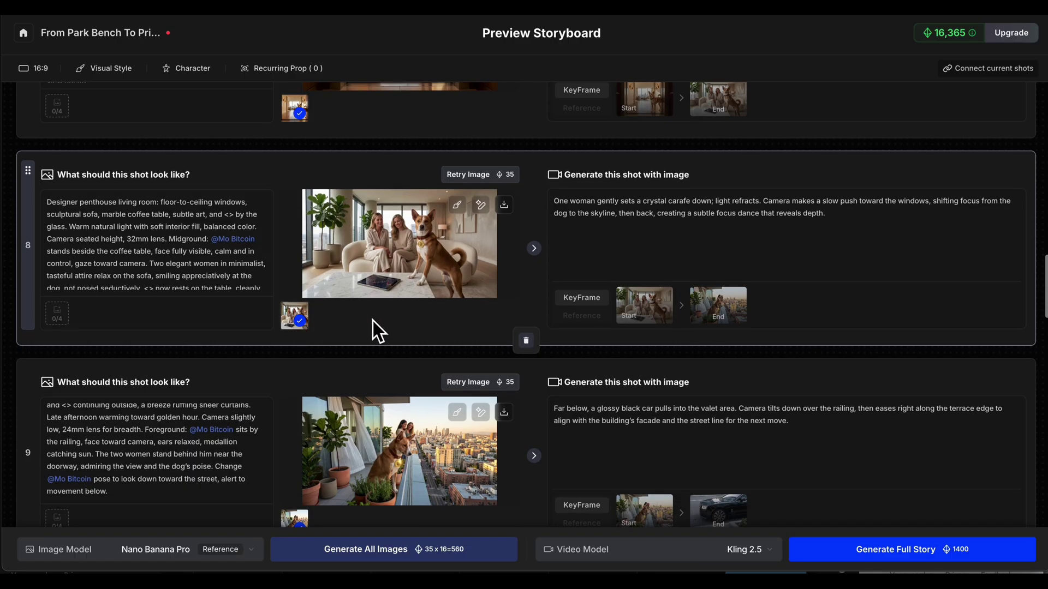
scroll(373, 320, down, 1)
click(516, 258)
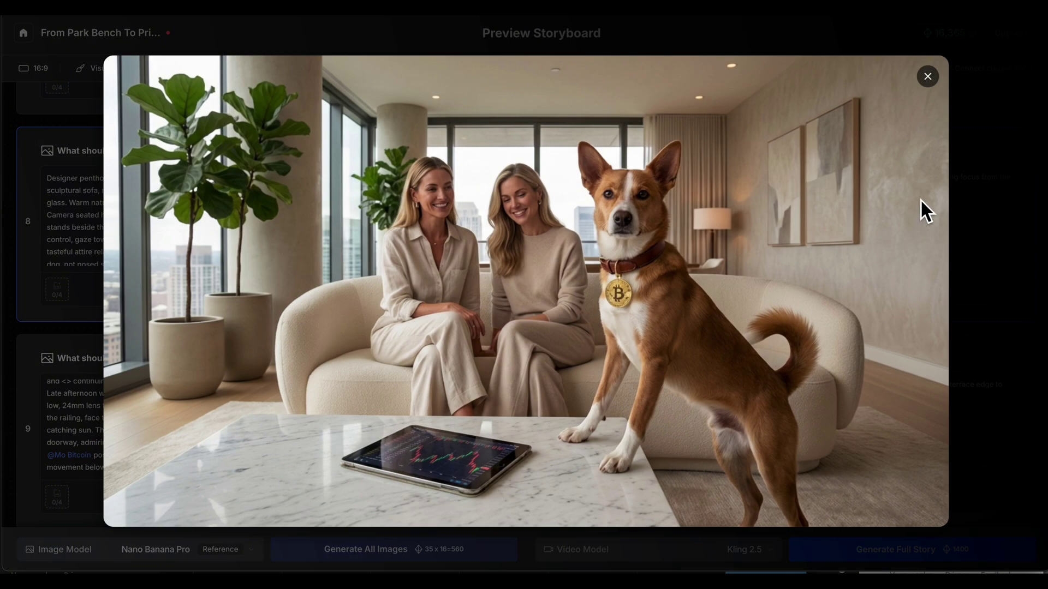
click(927, 77)
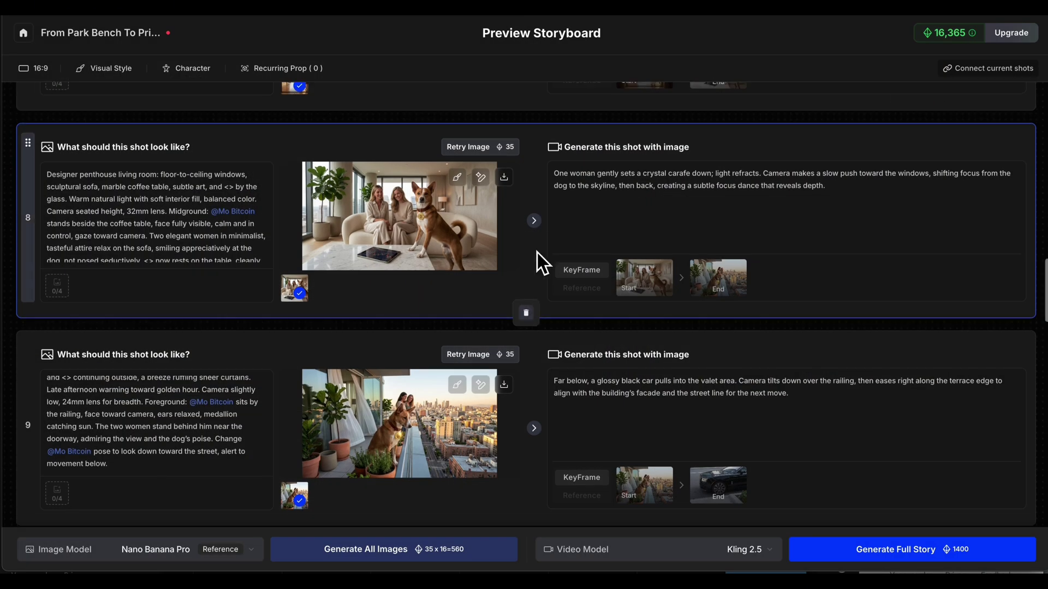
- Inspect shot 9's terrace image at full size
scroll(453, 388, down, 1)
scroll(455, 390, down, 1)
click(504, 334)
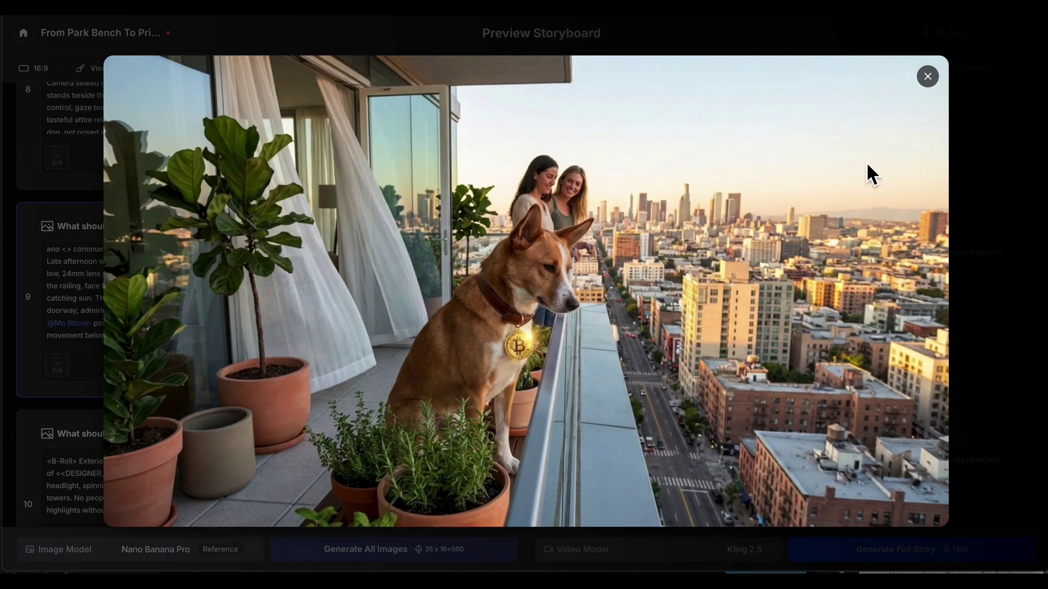
click(934, 77)
- Review the images and video prompts of shots 10 to 16 through the end of the storyboard
scroll(401, 333, down, 5)
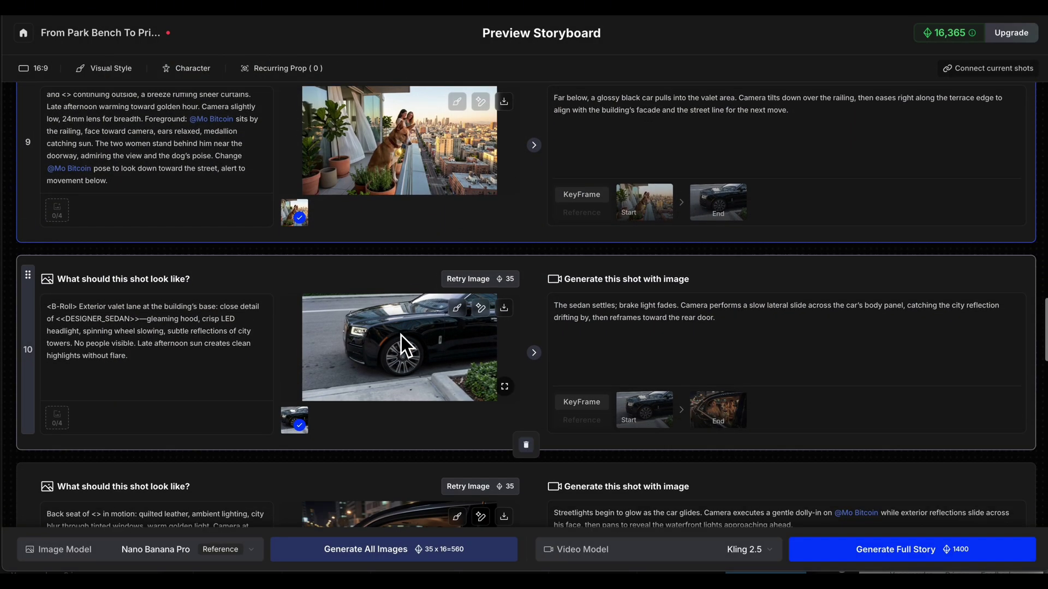
scroll(401, 335, down, 7)
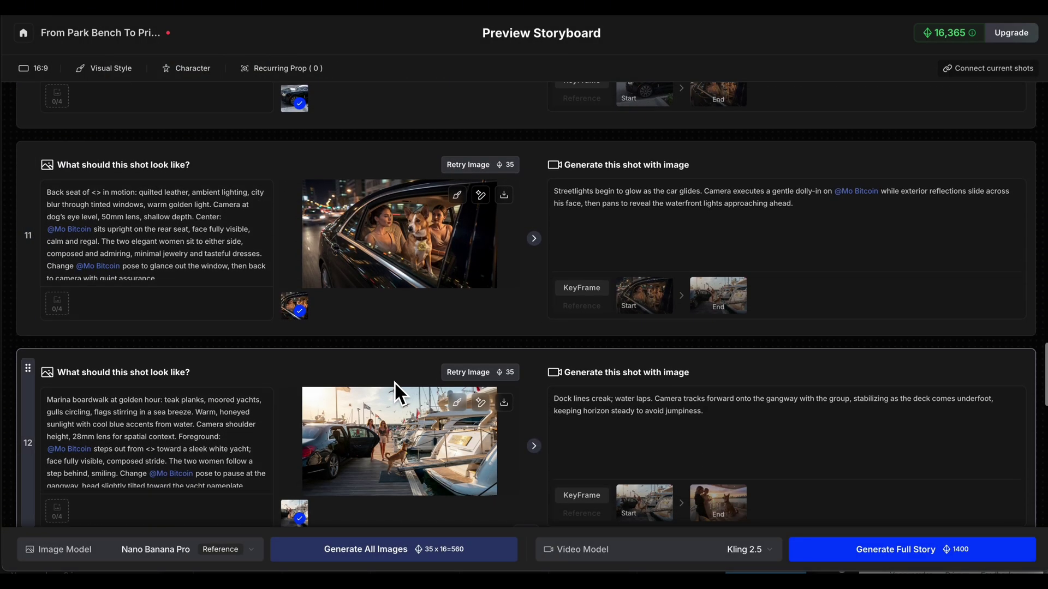
scroll(394, 381, down, 4)
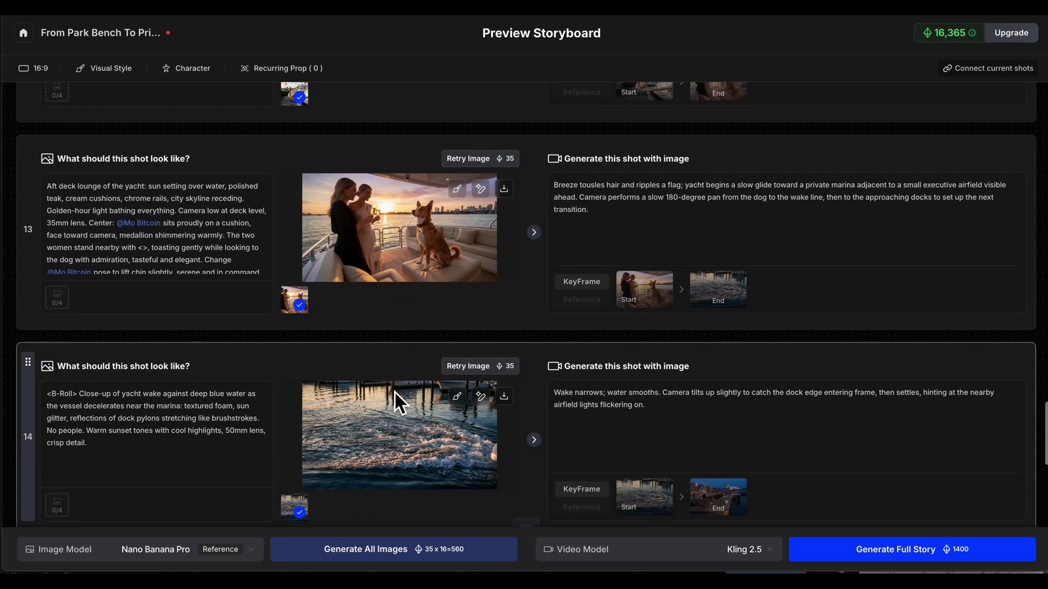
scroll(377, 410, down, 7)
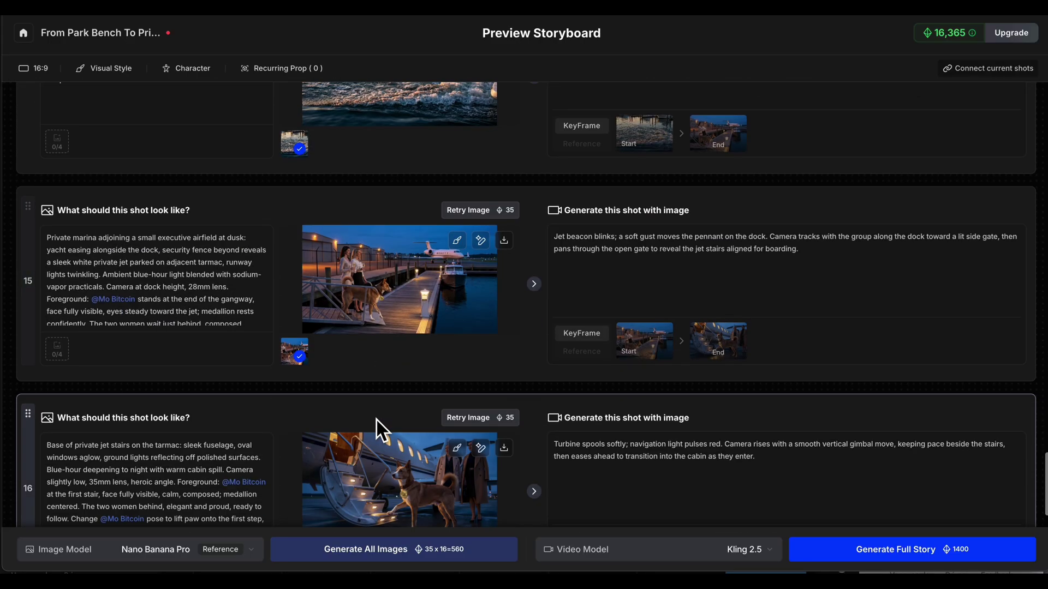
scroll(374, 421, down, 1)
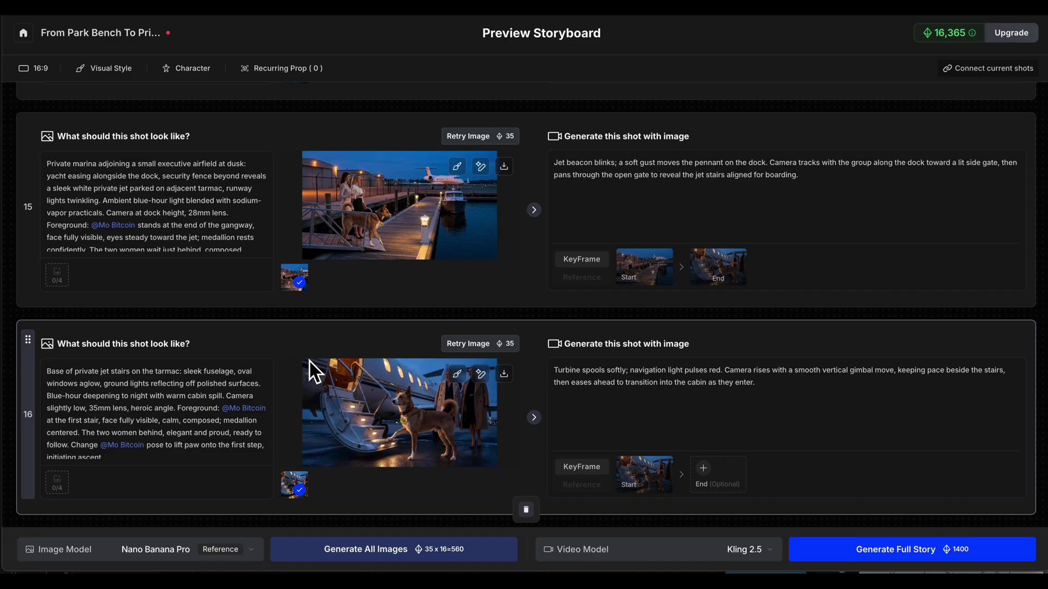
- Recheck the video prompts of shots 7 and 8, and generate the full story
scroll(329, 274, up, 7)
scroll(336, 250, up, 20)
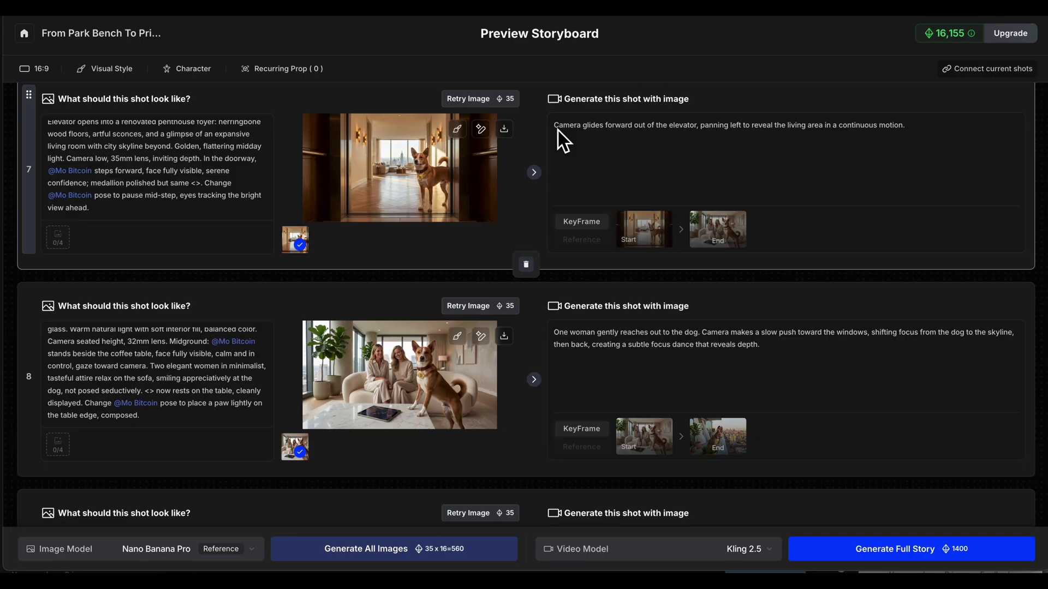
drag(558, 130, 974, 137)
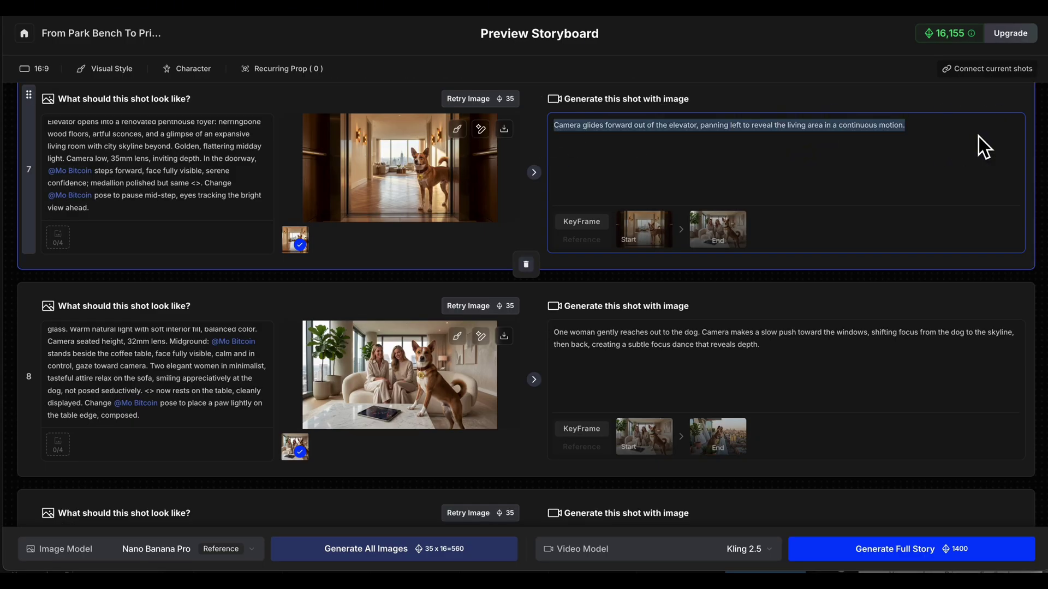
click(853, 348)
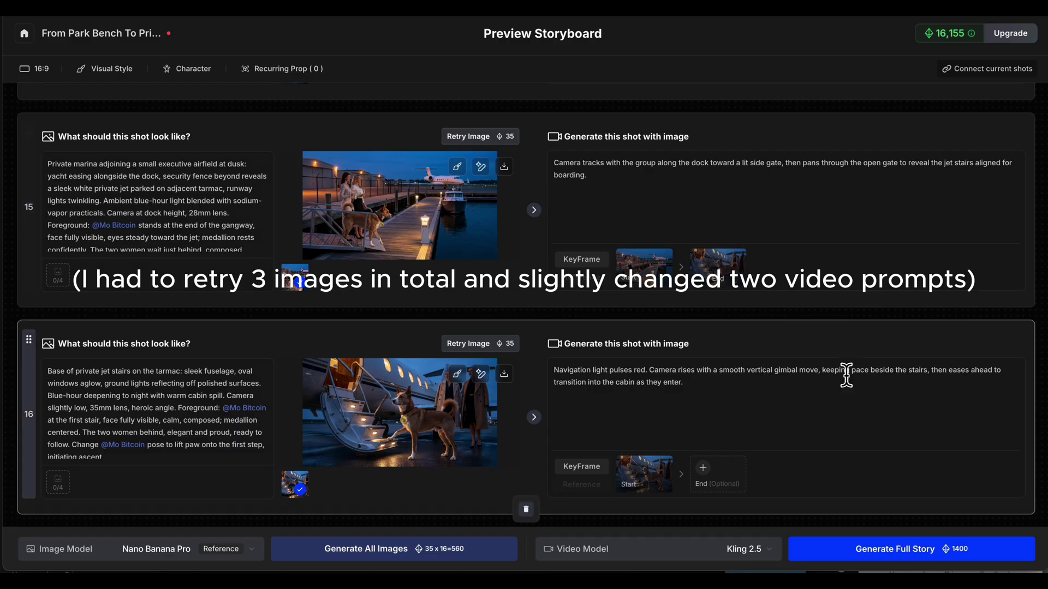
click(902, 551)
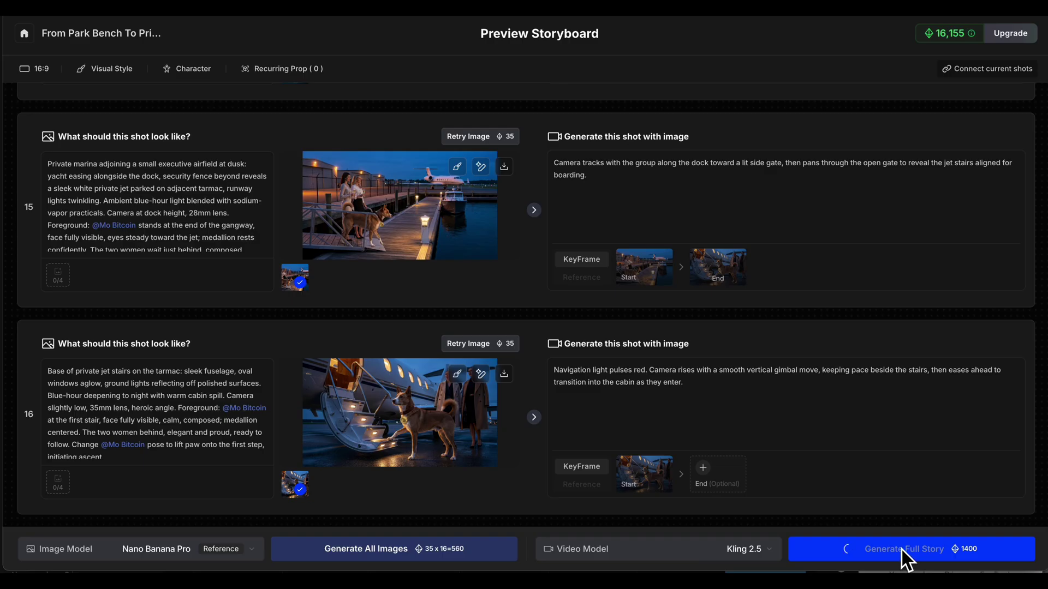